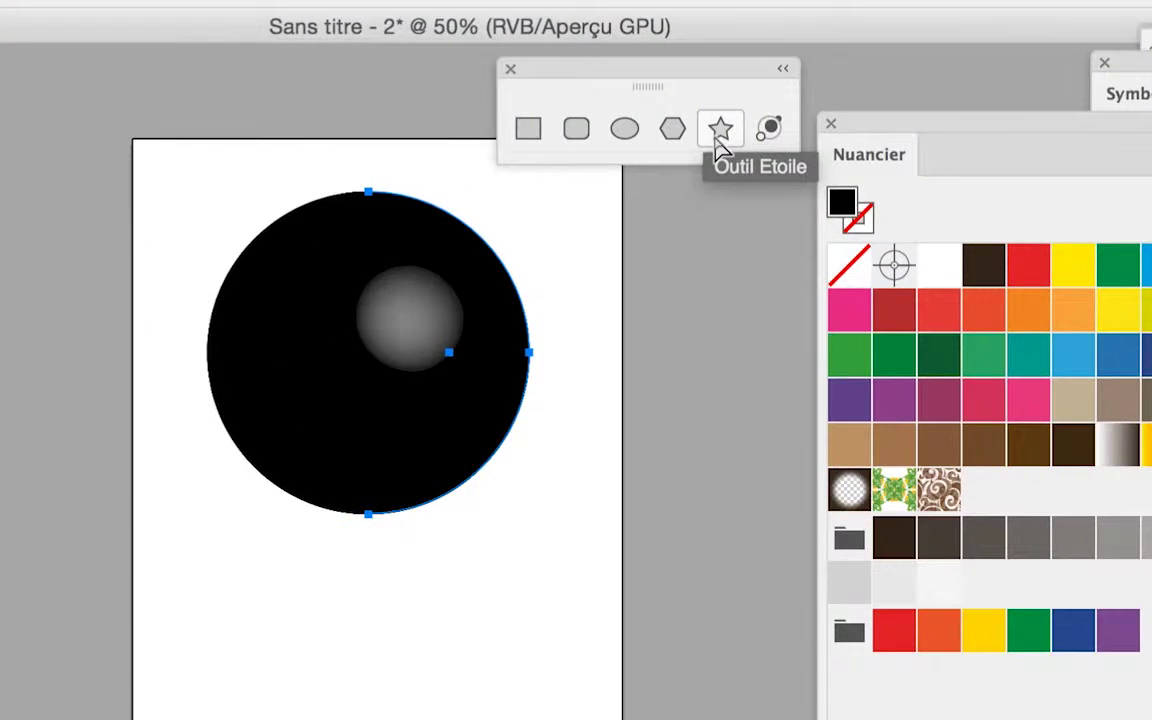
# Step: Draw a five-pointed star, tilted with one point facing left, in the empty area below the black circle
pyautogui.click(718, 135)
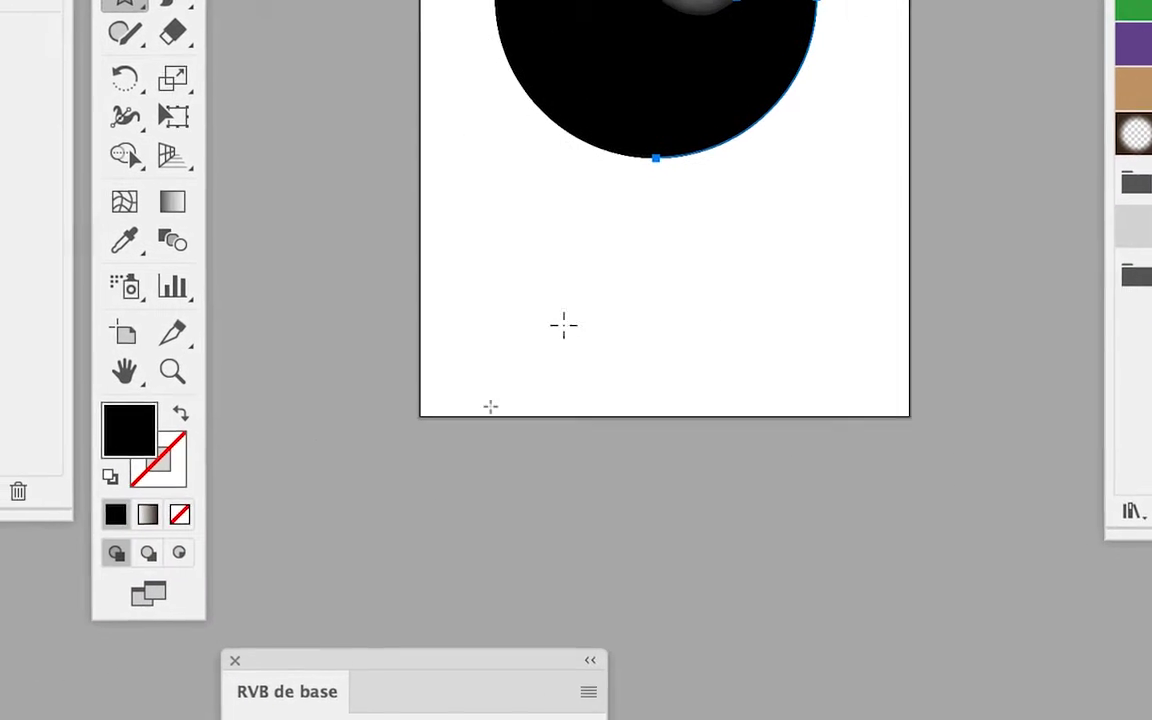
pyautogui.moveTo(575, 290); pyautogui.dragTo(635, 330)
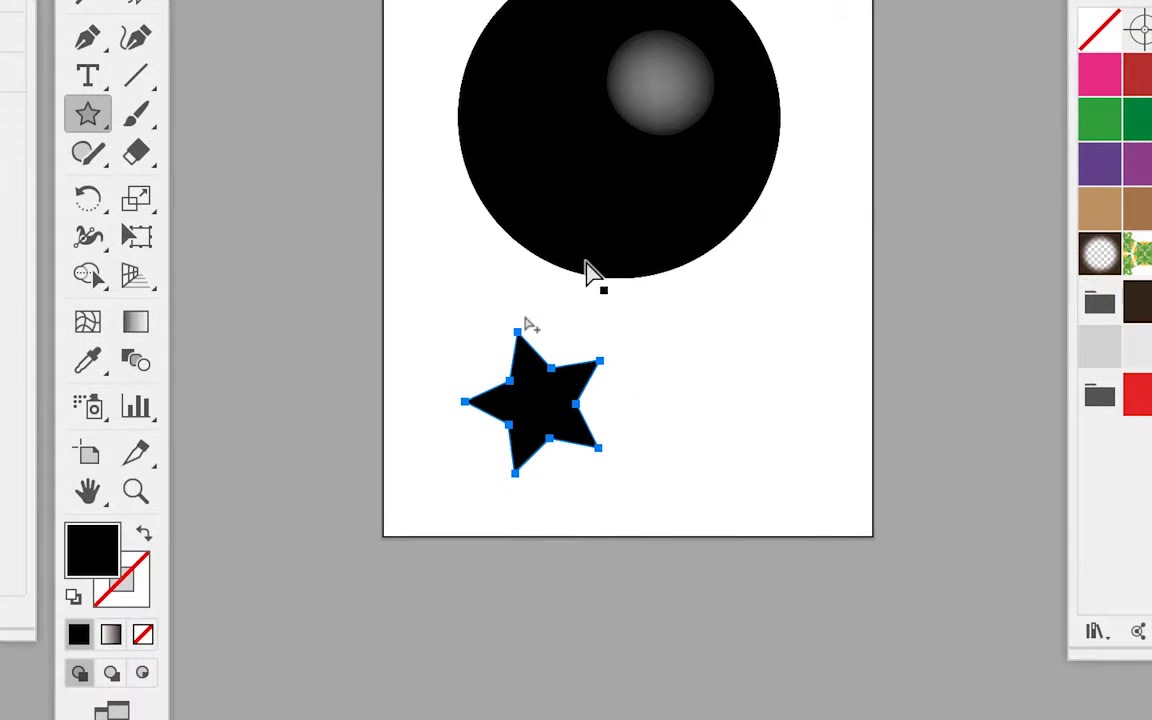
pyautogui.scroll(2, 571, 419)
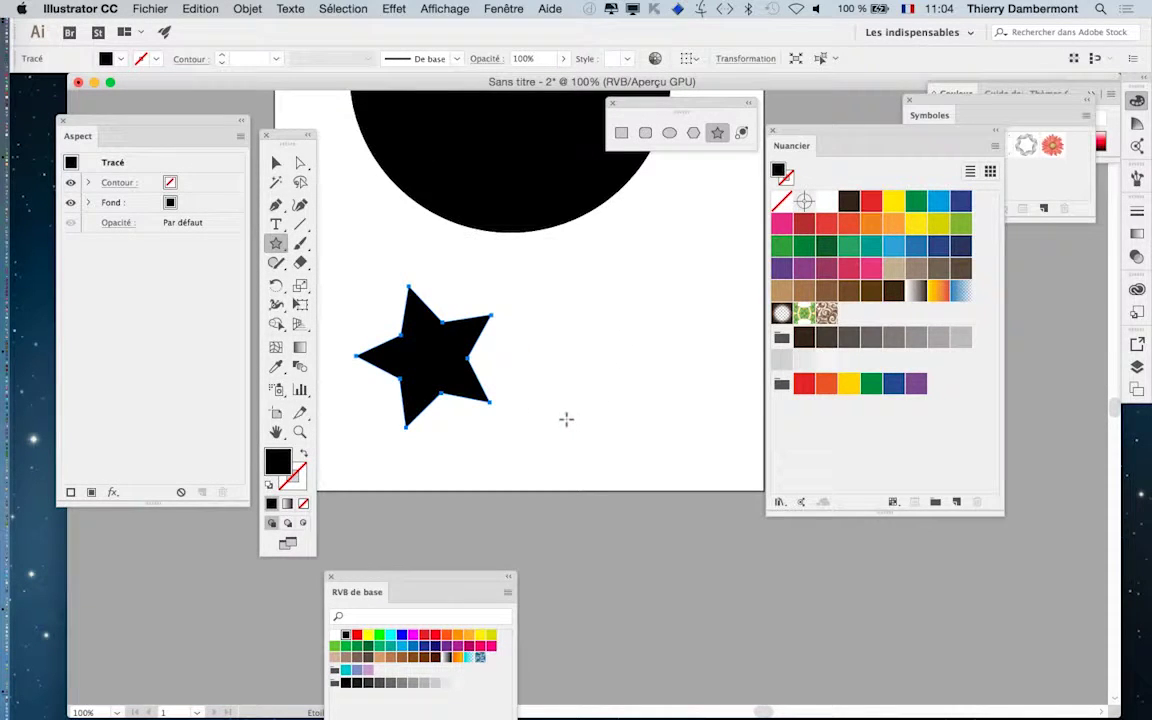
# Step: Try yellow and green fills on the star, then settle on a red fill
pyautogui.click(891, 203)
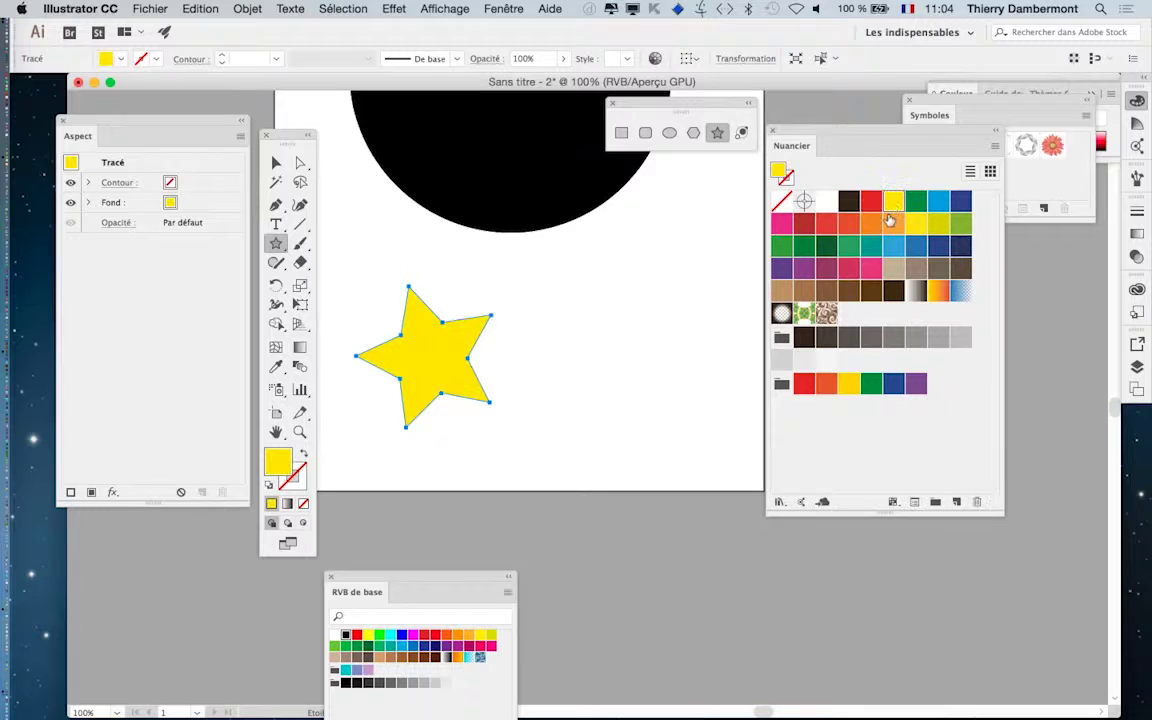
pyautogui.click(938, 224)
pyautogui.click(960, 224)
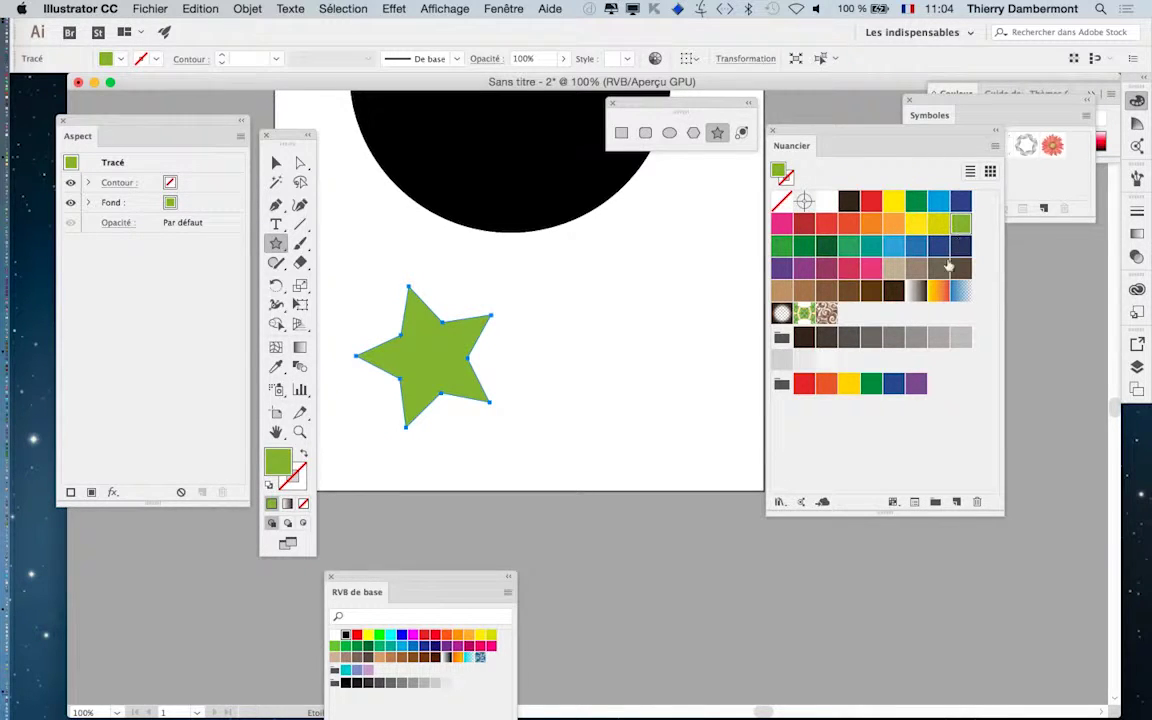
pyautogui.click(826, 226)
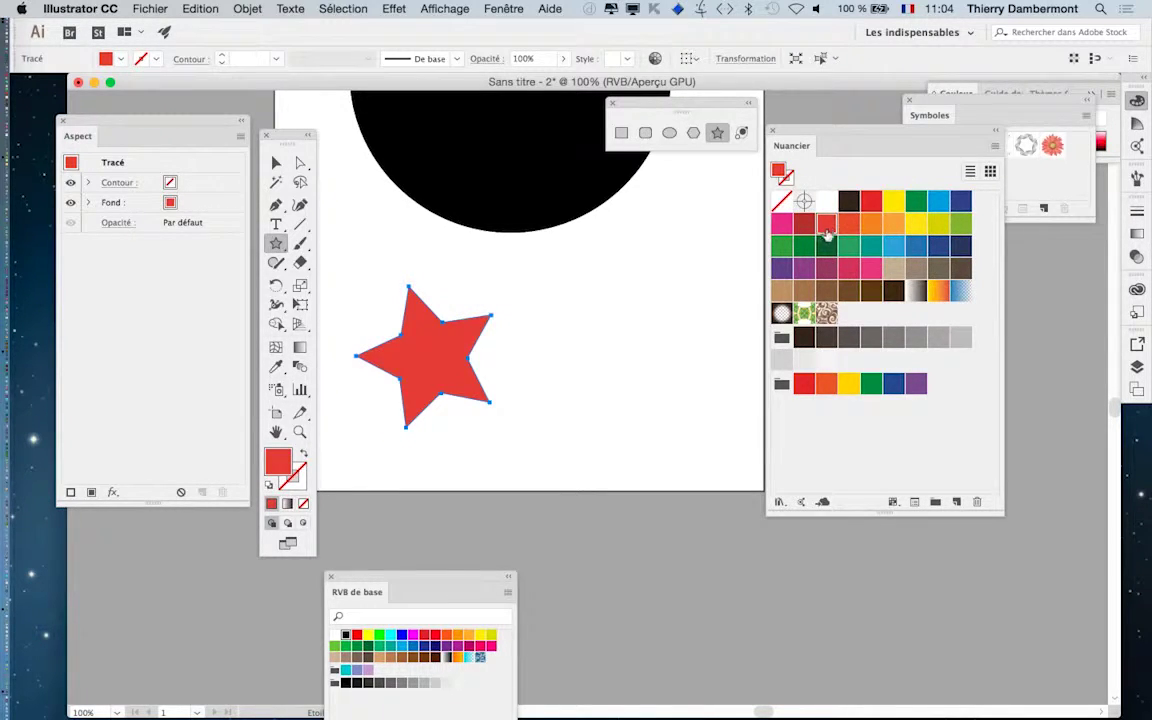
pyautogui.scroll(-2, 533, 331)
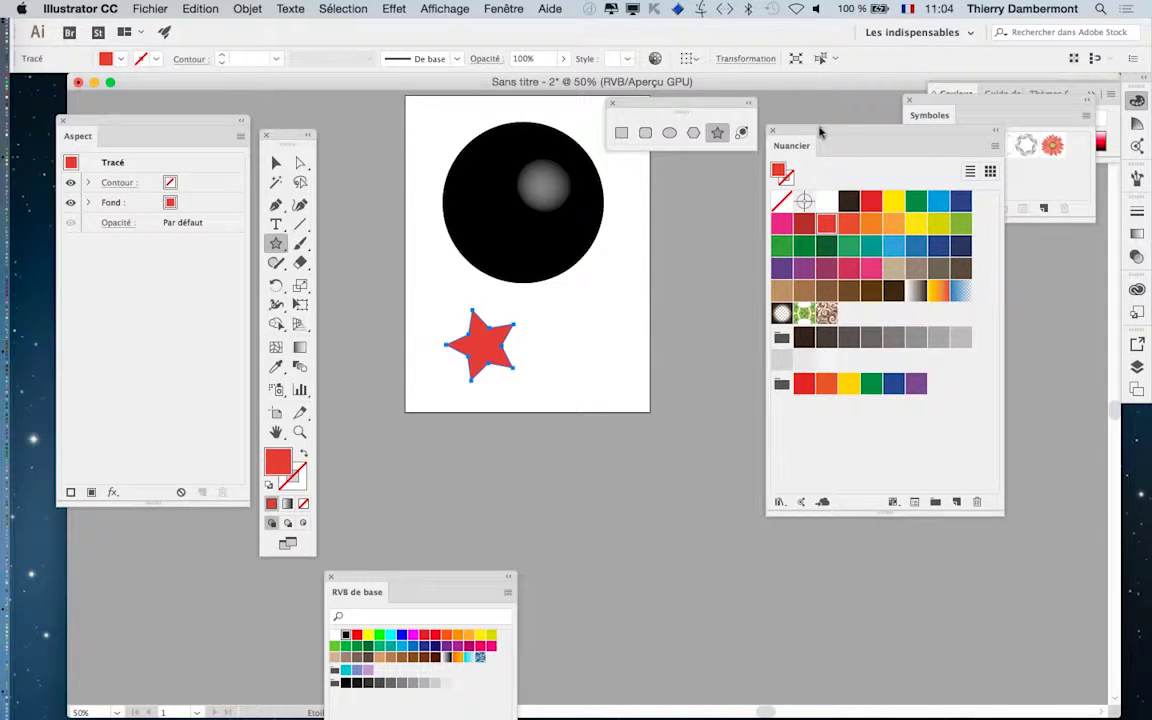
# Step: Reposition the Nuancier and Symboles panels and add the red star to the Symboles collection as a new symbol
pyautogui.moveTo(819, 131); pyautogui.dragTo(722, 510)
pyautogui.moveTo(928, 103); pyautogui.dragTo(661, 205)
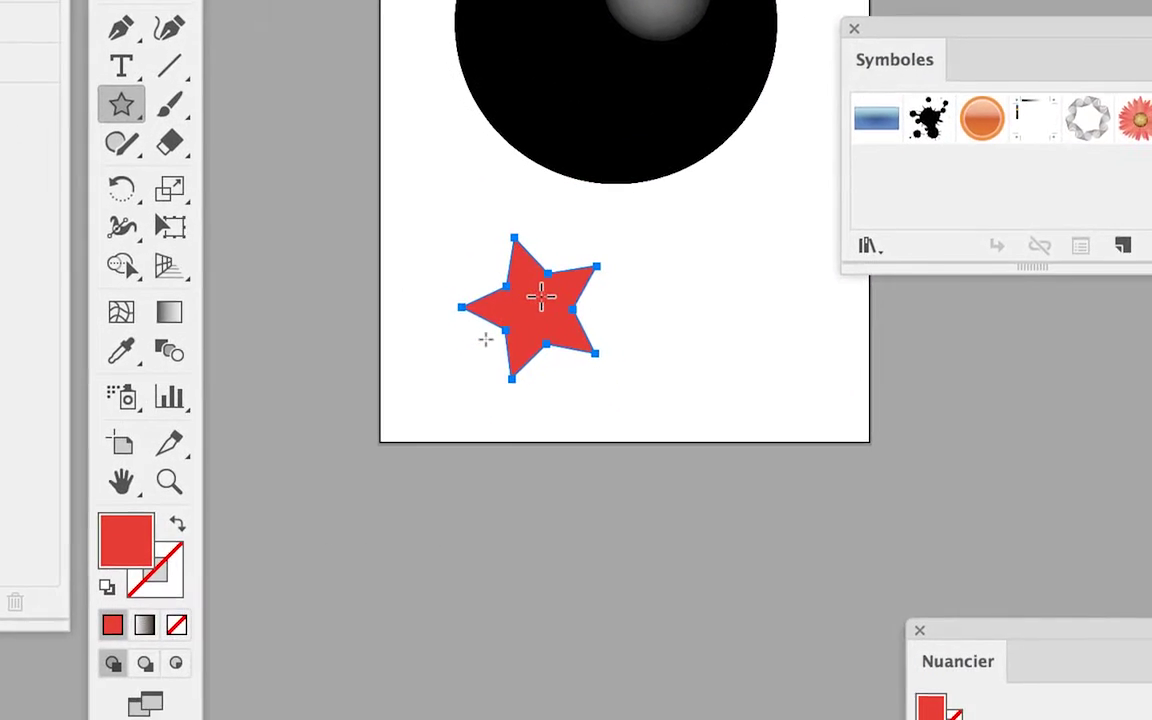
pyautogui.click(405, 172)
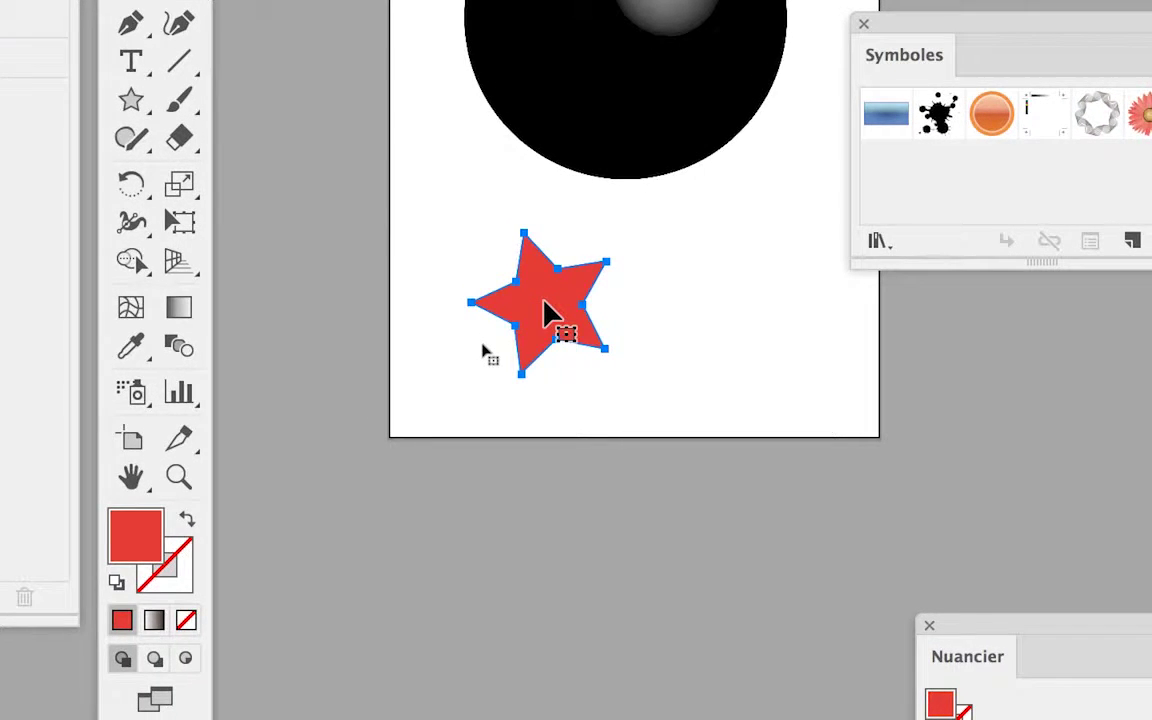
pyautogui.moveTo(545, 305); pyautogui.dragTo(668, 272)
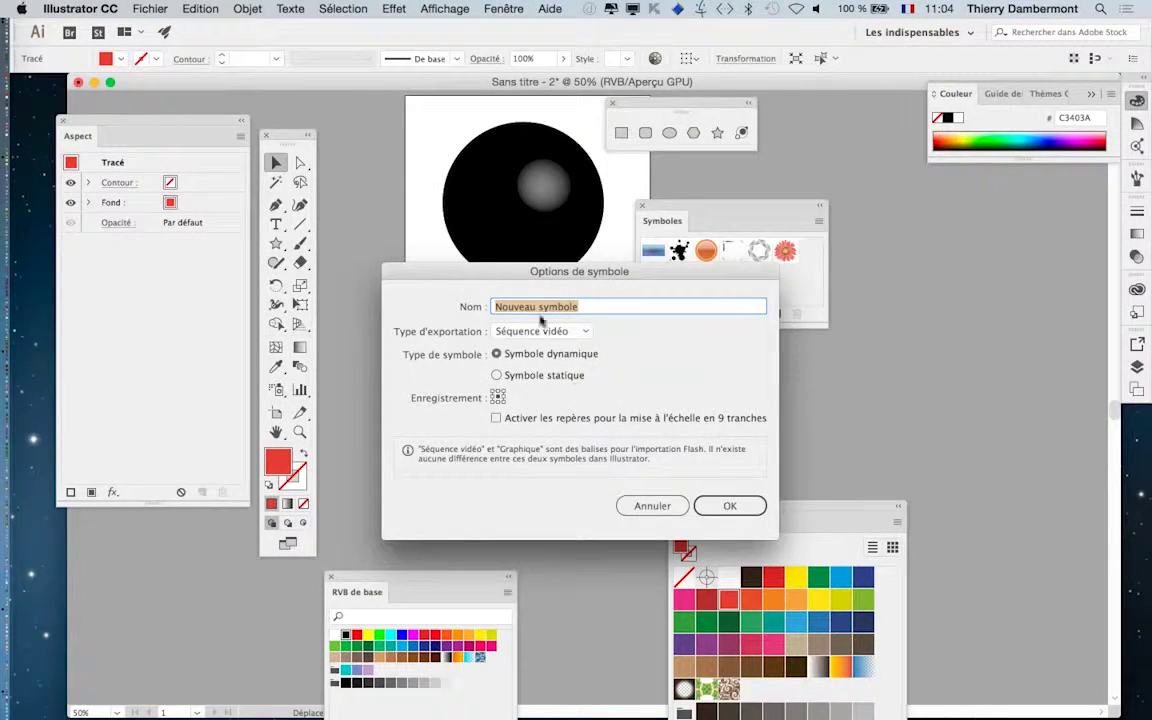
# Step: Create the star symbol as Symbole dynamique with export type Graphique, keeping the name Nouveau symbole
pyautogui.moveTo(550, 273); pyautogui.dragTo(823, 288)
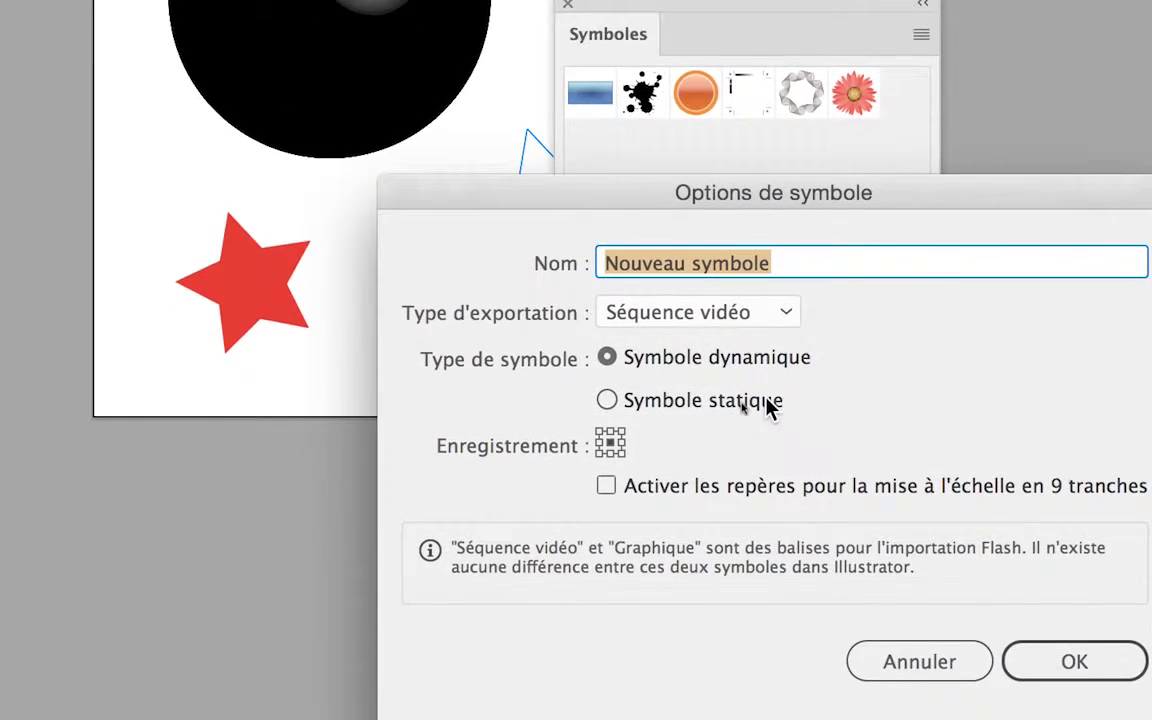
pyautogui.click(770, 403)
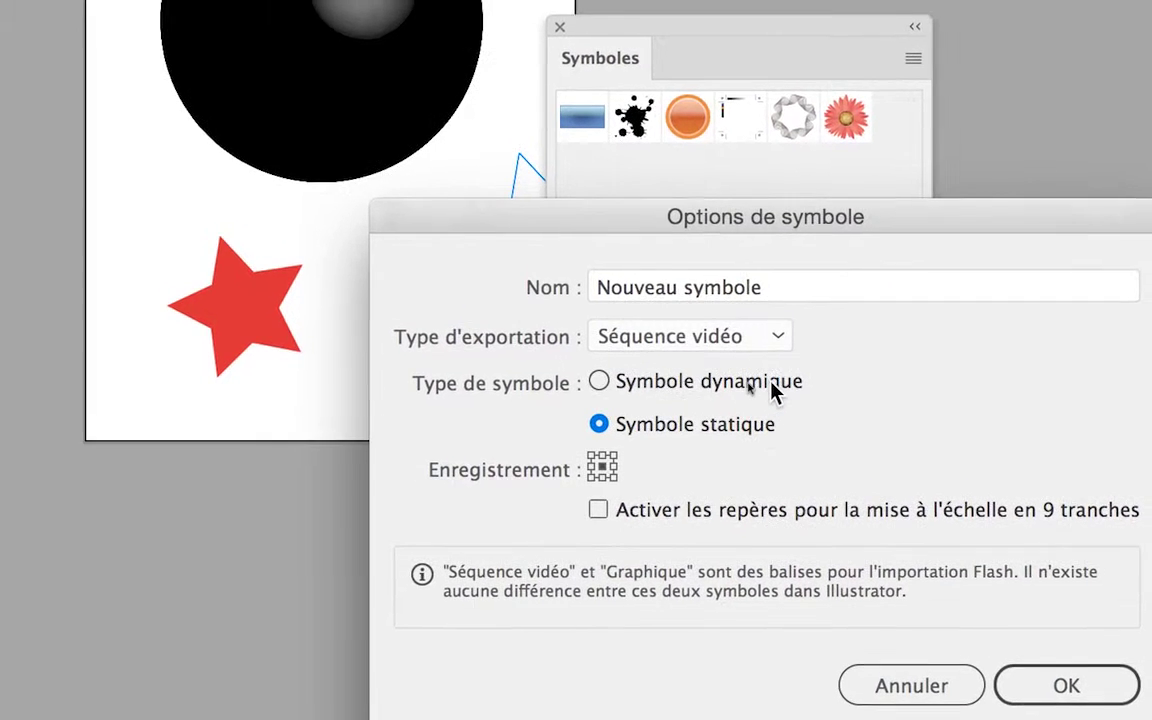
pyautogui.click(780, 364)
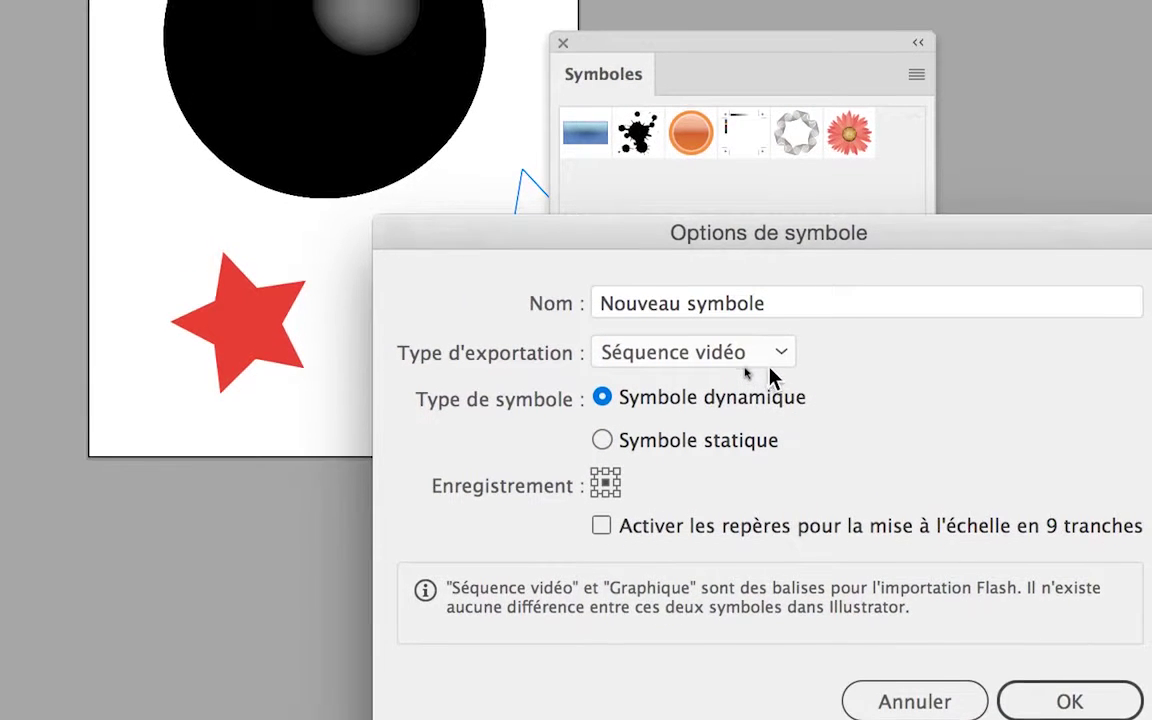
pyautogui.click(770, 372)
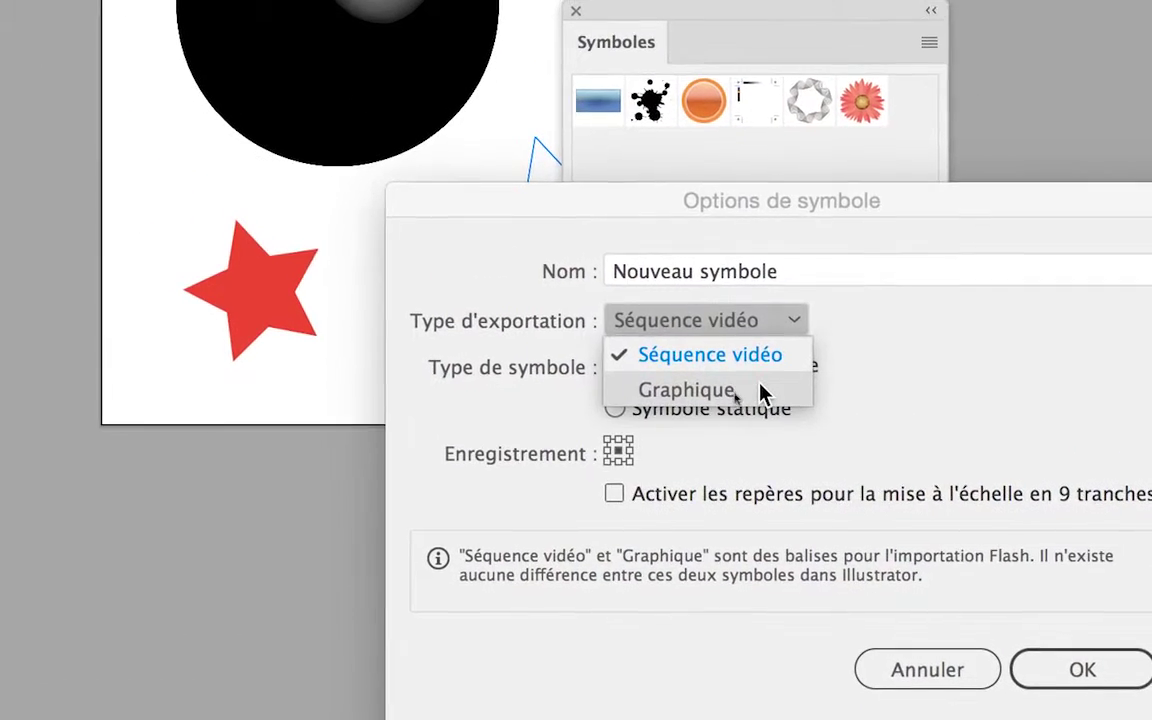
pyautogui.click(638, 276)
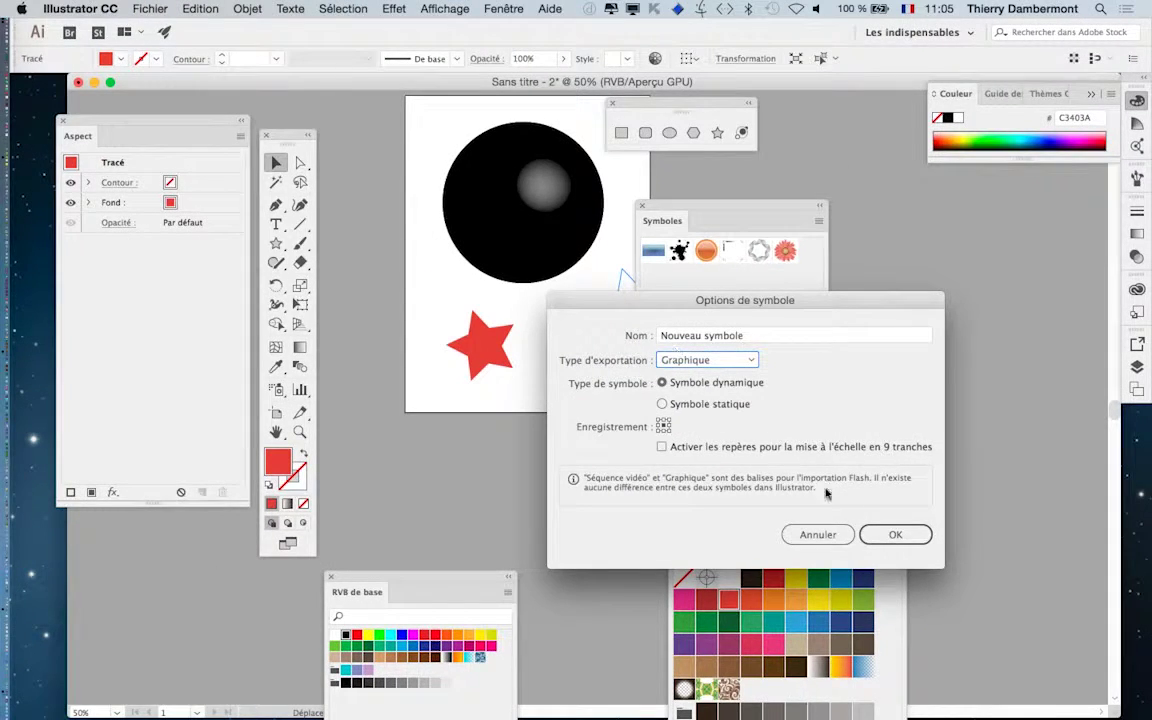
pyautogui.click(893, 536)
pyautogui.click(893, 535)
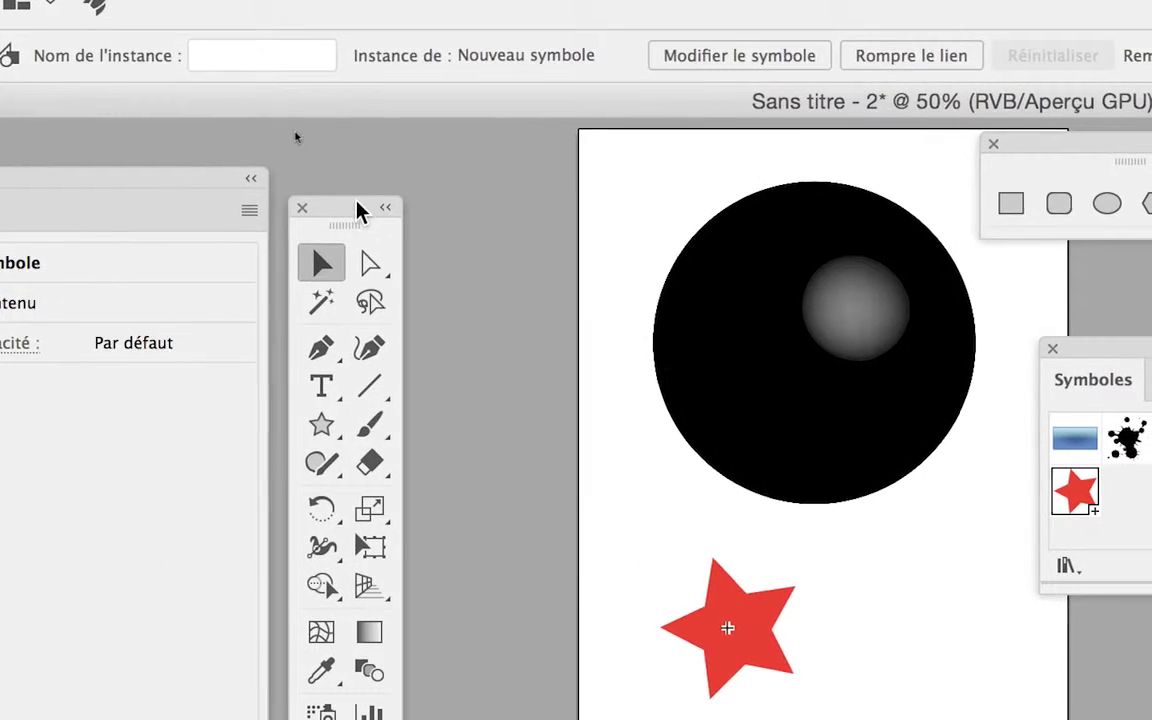
# Step: Bring the tools closer to the artwork and break the red star instance's link to its symbol
pyautogui.moveTo(346, 214); pyautogui.dragTo(530, 421)
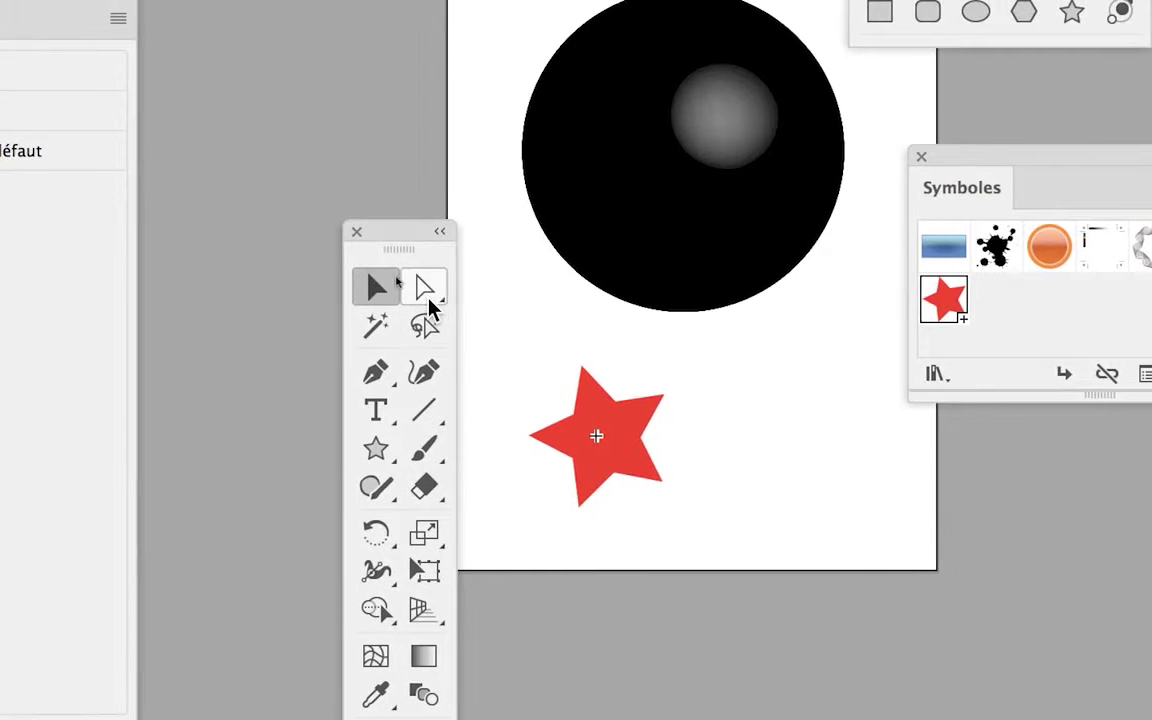
pyautogui.click(425, 292)
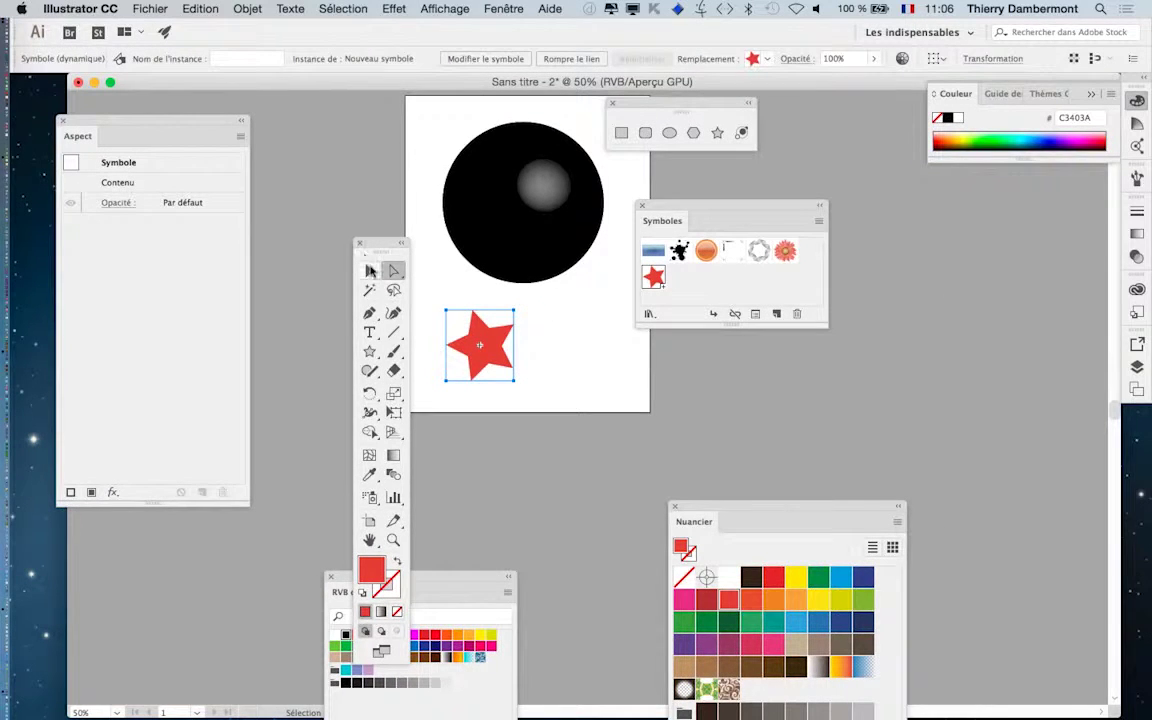
pyautogui.click(370, 271)
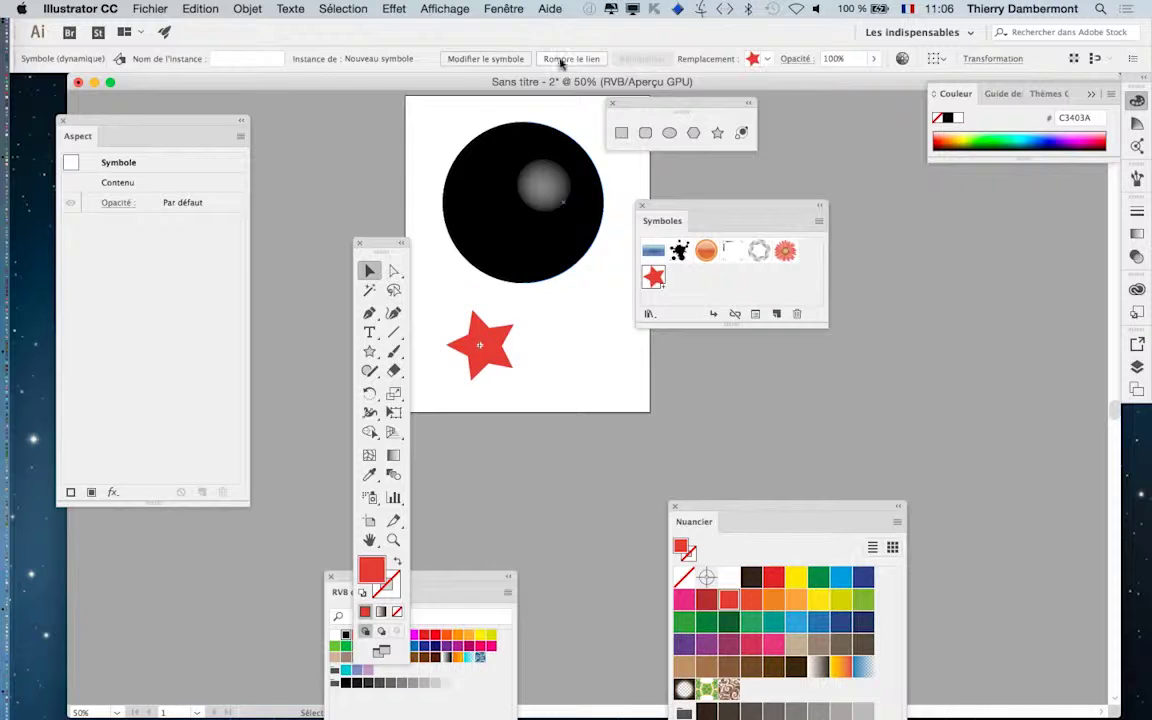
pyautogui.click(557, 341)
pyautogui.click(488, 374)
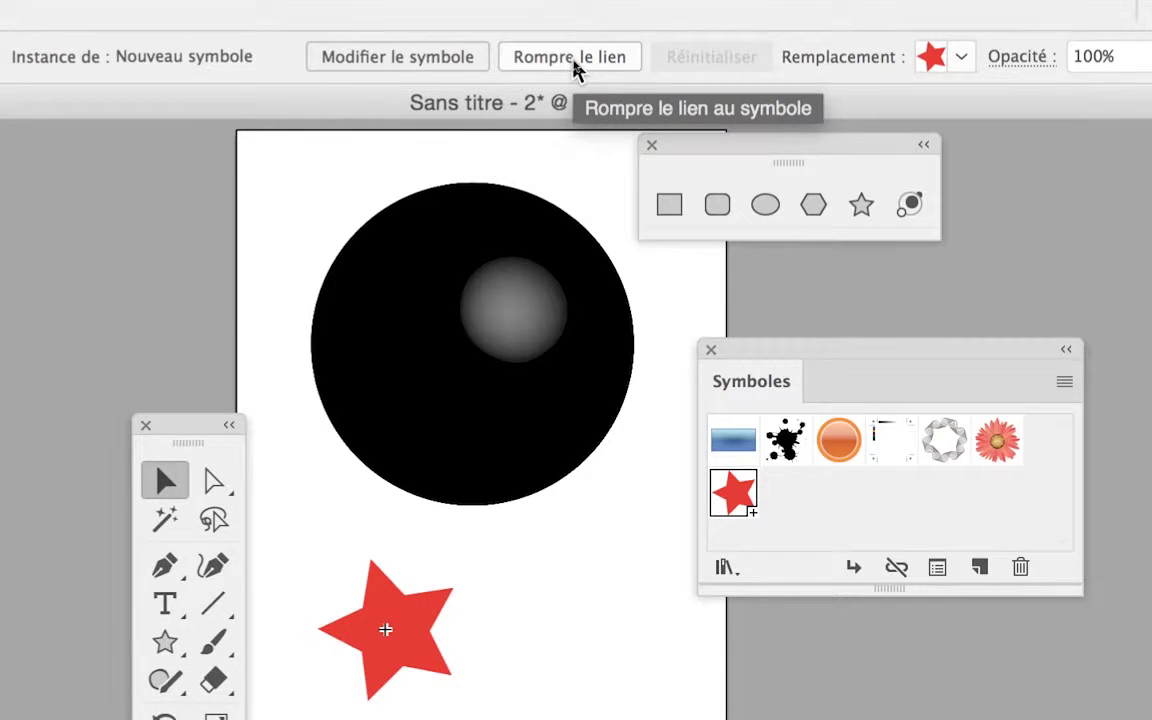
pyautogui.click(573, 68)
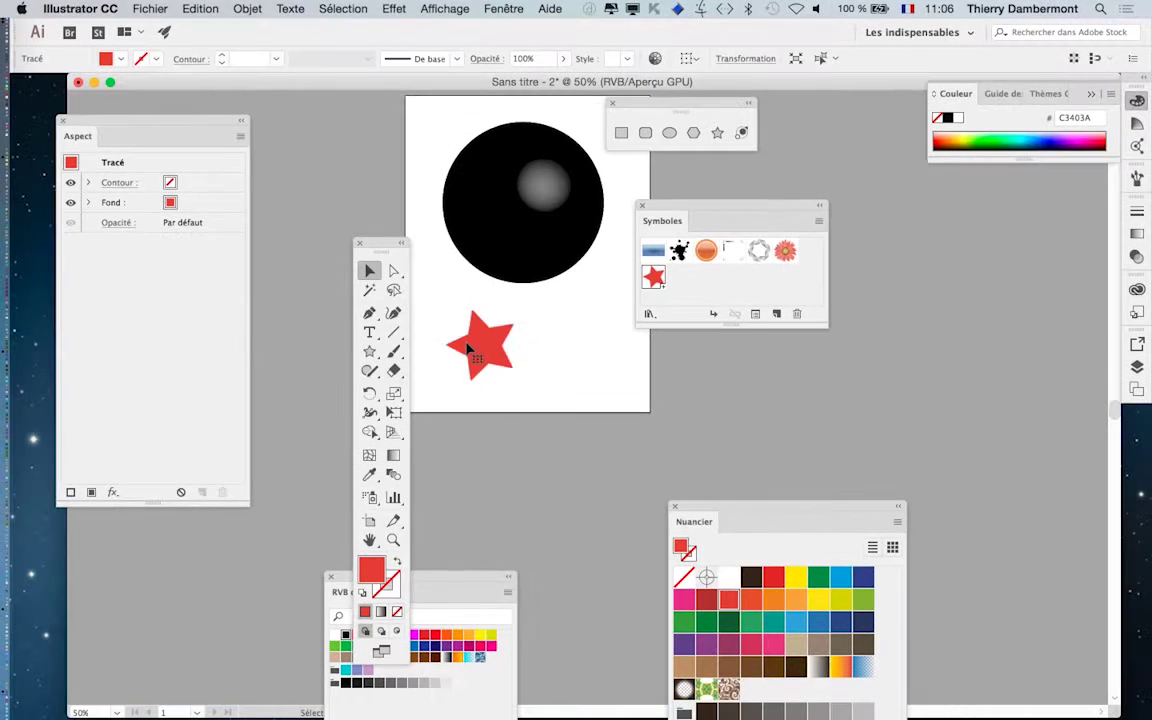
# Step: Examine the star's path in outline view and return to the GPU preview
pyautogui.click(444, 8)
pyautogui.click(450, 23)
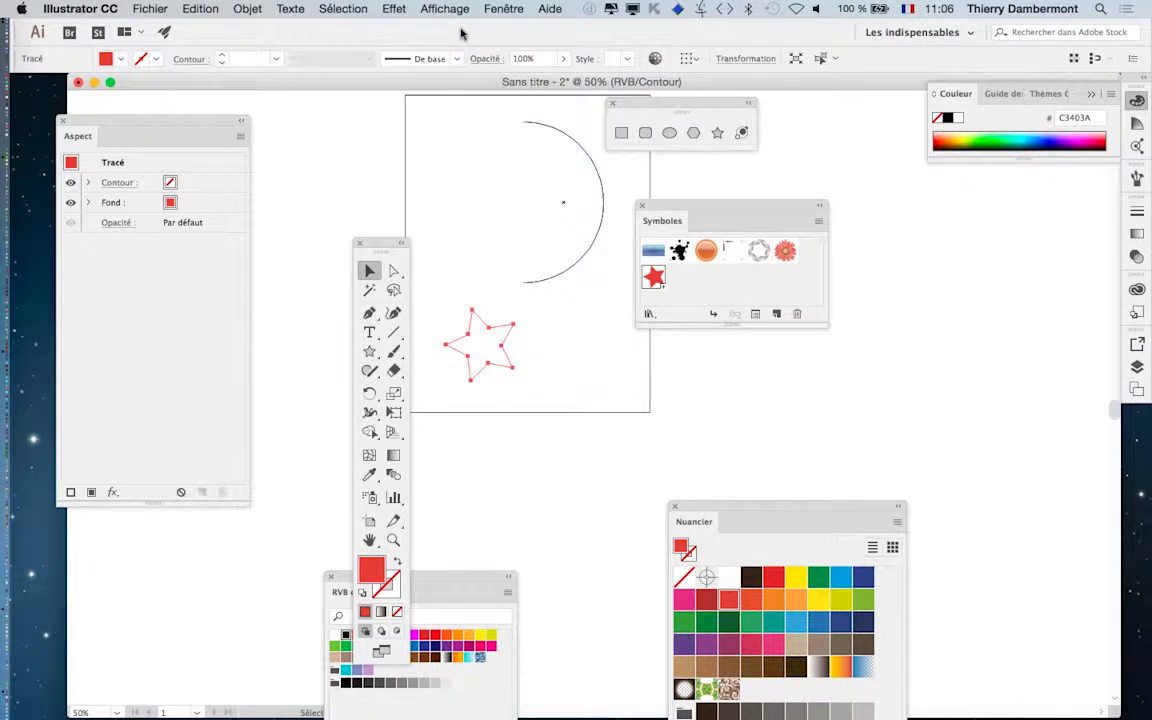
pyautogui.click(450, 8)
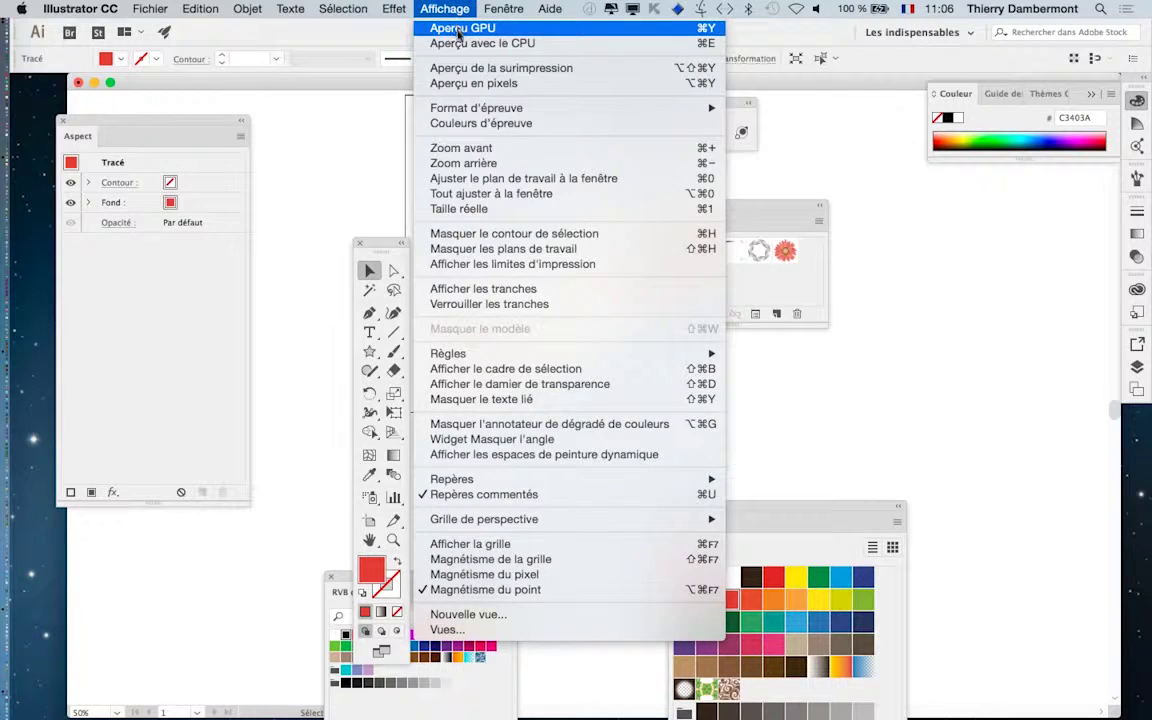
pyautogui.click(458, 30)
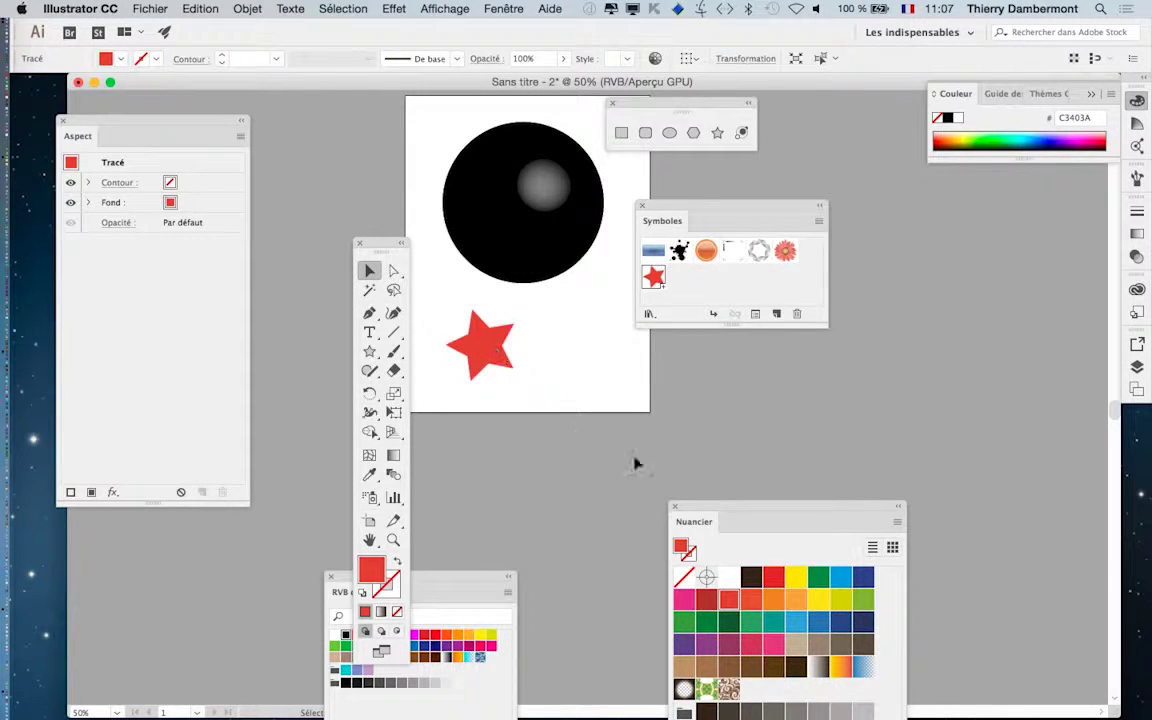
# Step: Fill the star with light blue (009CD8) and move the tools and the Symboles panel clear of it
pyautogui.click(818, 577)
pyautogui.click(840, 577)
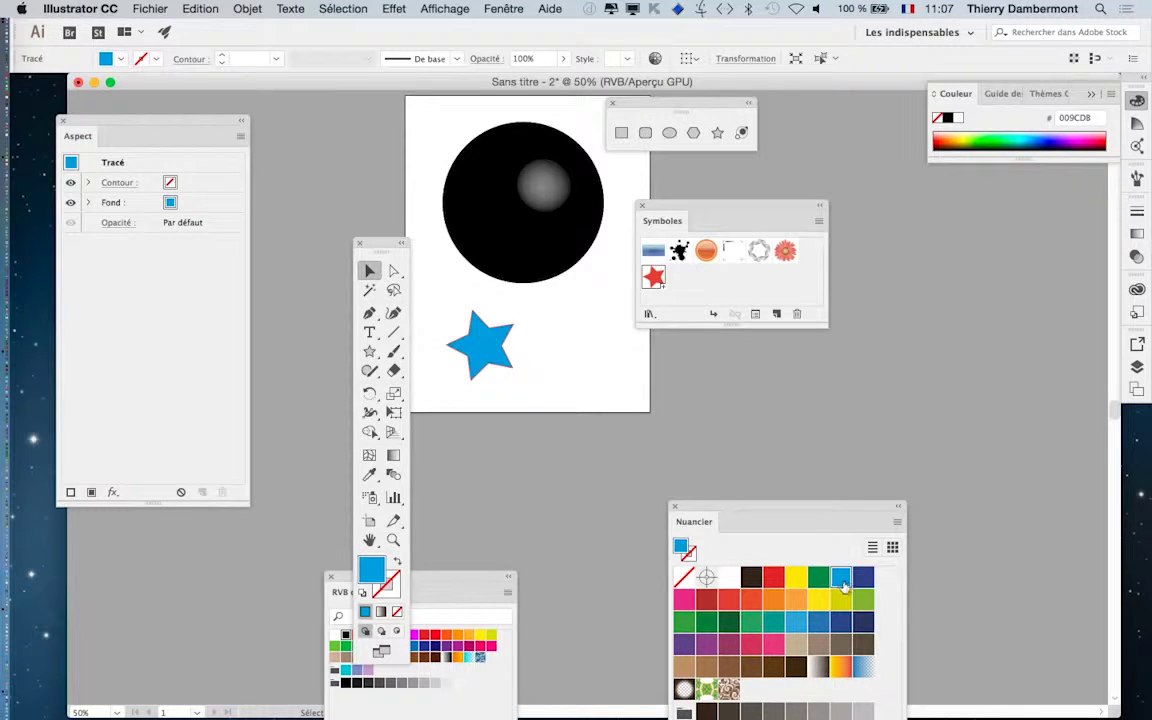
pyautogui.scroll(4, 483, 331)
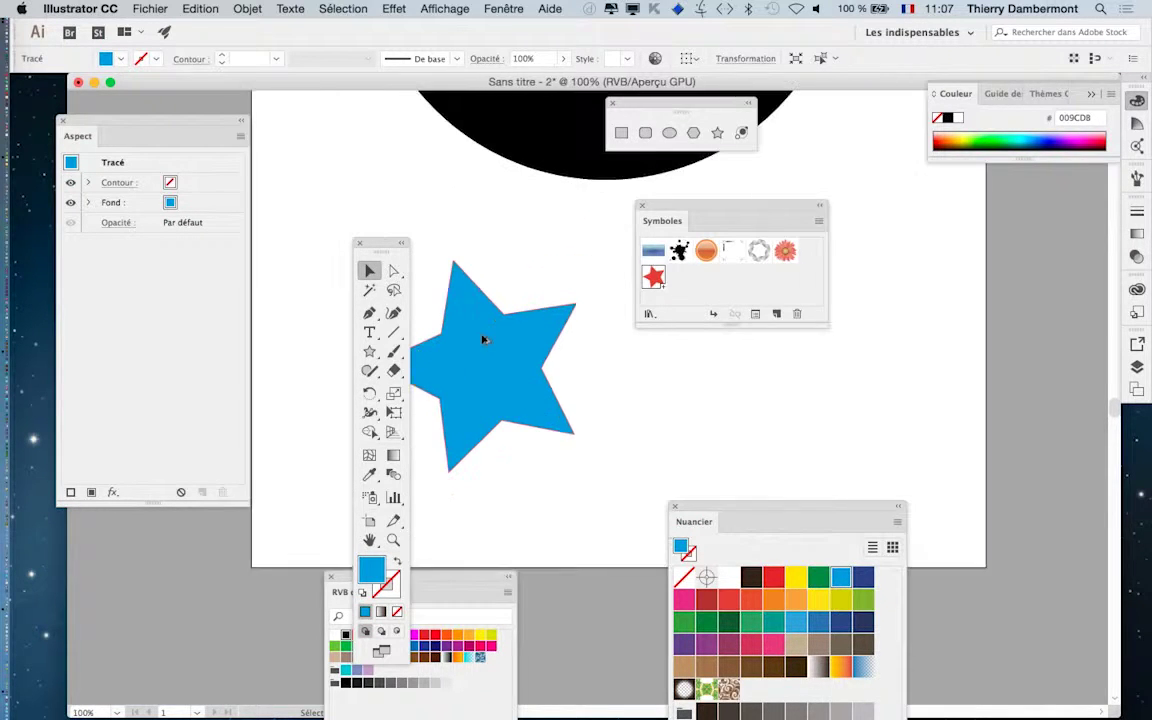
pyautogui.moveTo(385, 244); pyautogui.dragTo(319, 205)
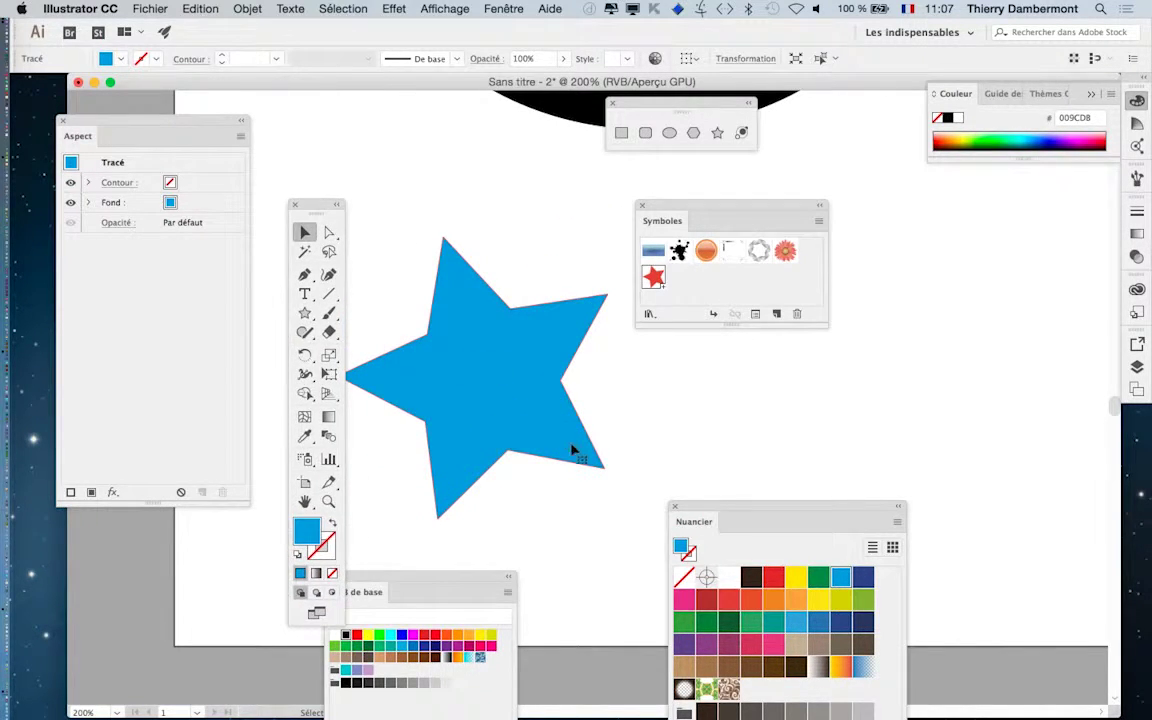
pyautogui.moveTo(699, 206); pyautogui.dragTo(771, 203)
pyautogui.hscroll(-3, 586, 278)
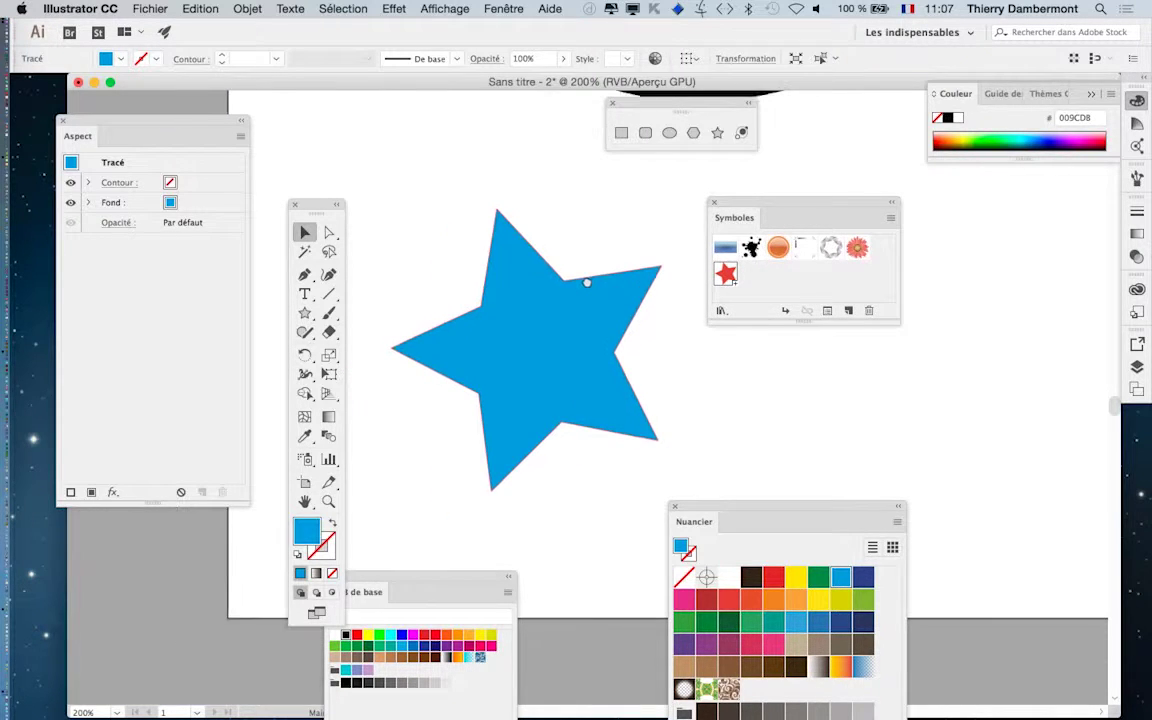
pyautogui.scroll(-2, 586, 278)
# Step: Open the Calques panel, place it over the upper part of the document and widen it to show full layer names
pyautogui.click(503, 8)
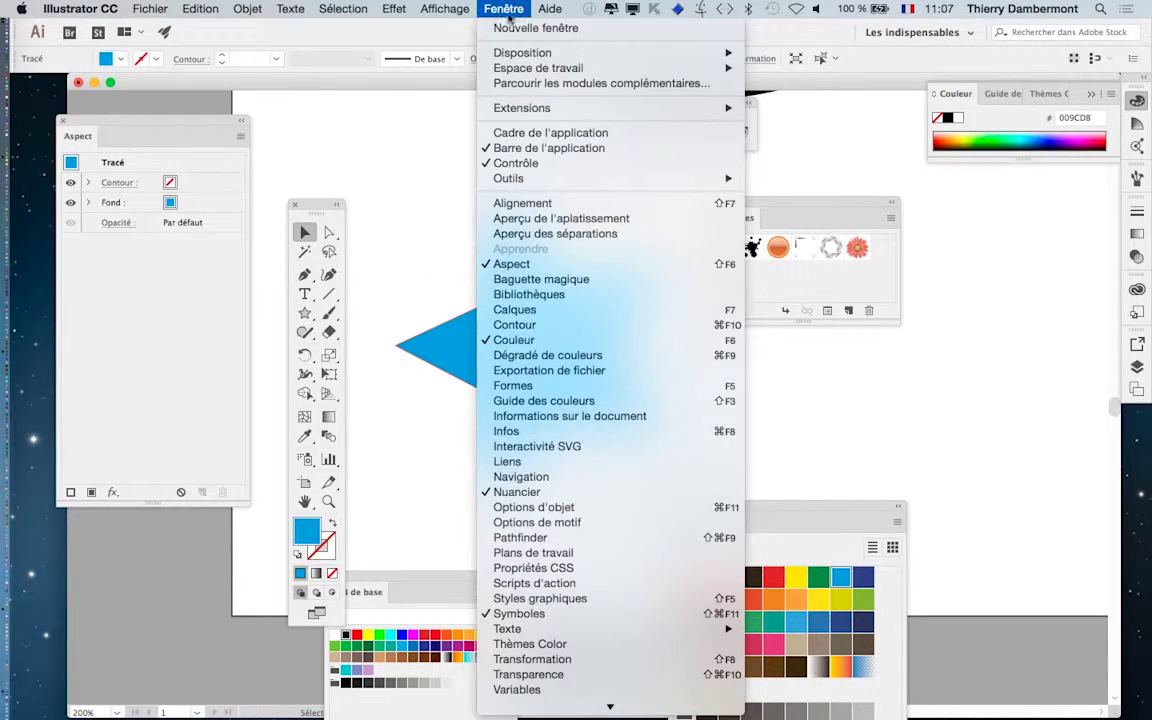
pyautogui.click(548, 313)
pyautogui.moveTo(985, 333); pyautogui.dragTo(291, 103)
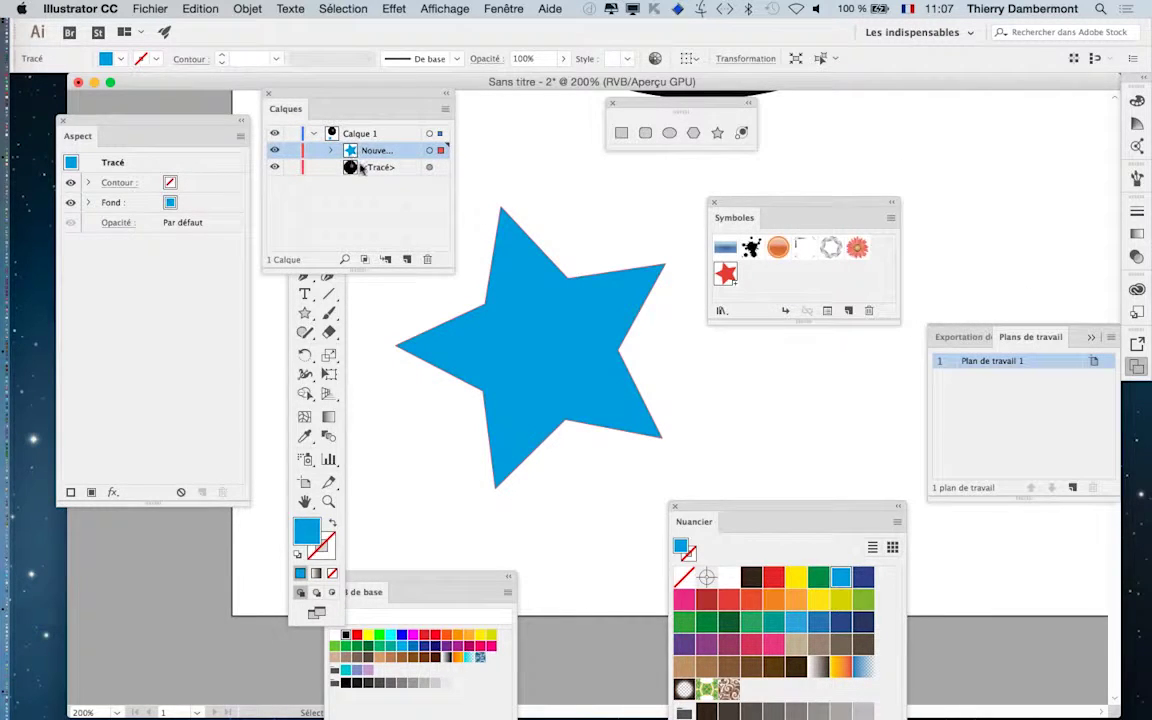
pyautogui.moveTo(452, 268); pyautogui.dragTo(622, 243)
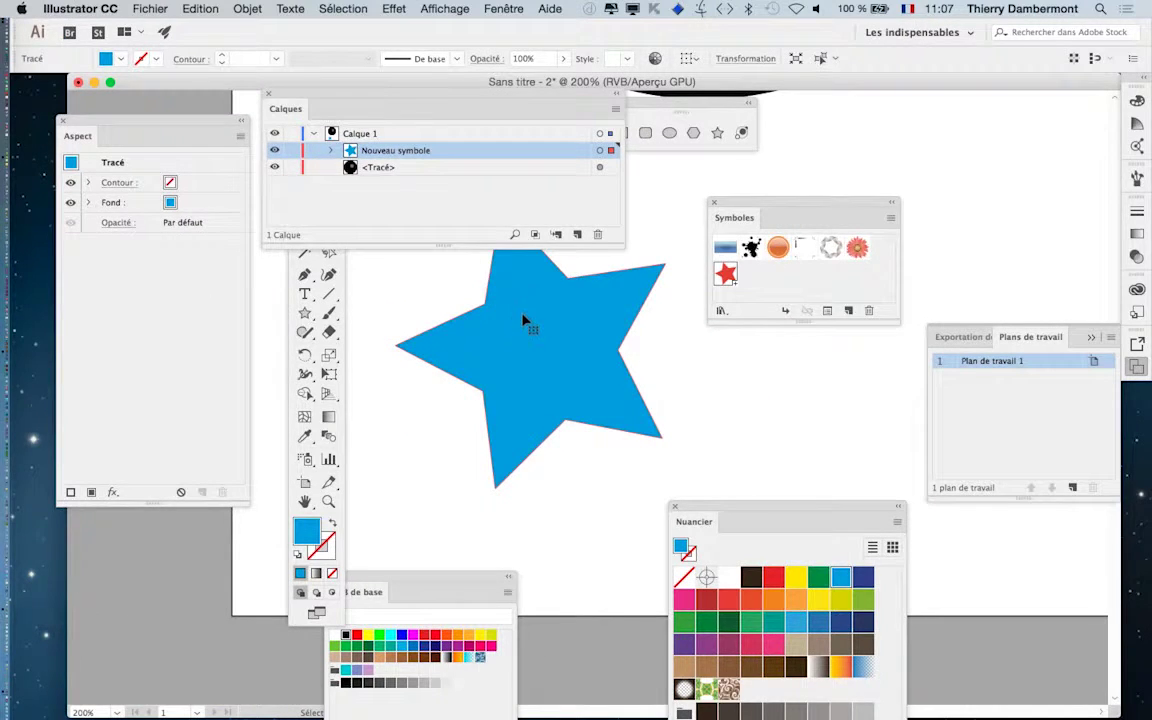
# Step: Try a red fill on the star and reapply the light blue fill
pyautogui.click(773, 584)
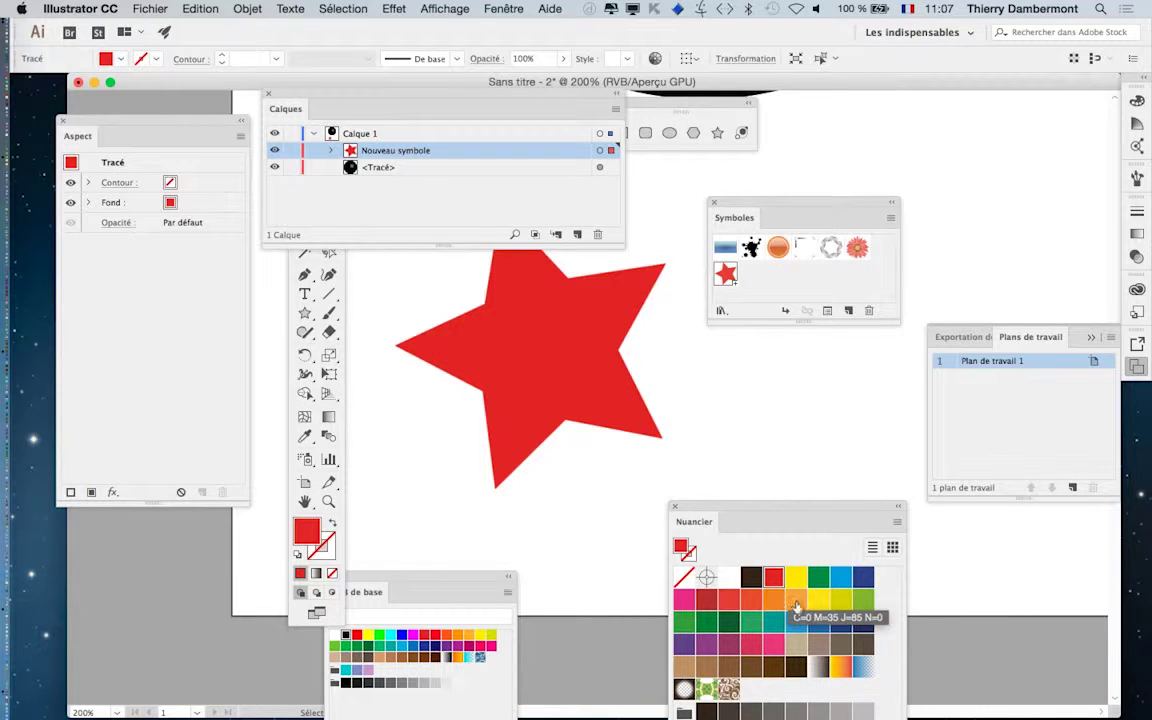
pyautogui.click(843, 579)
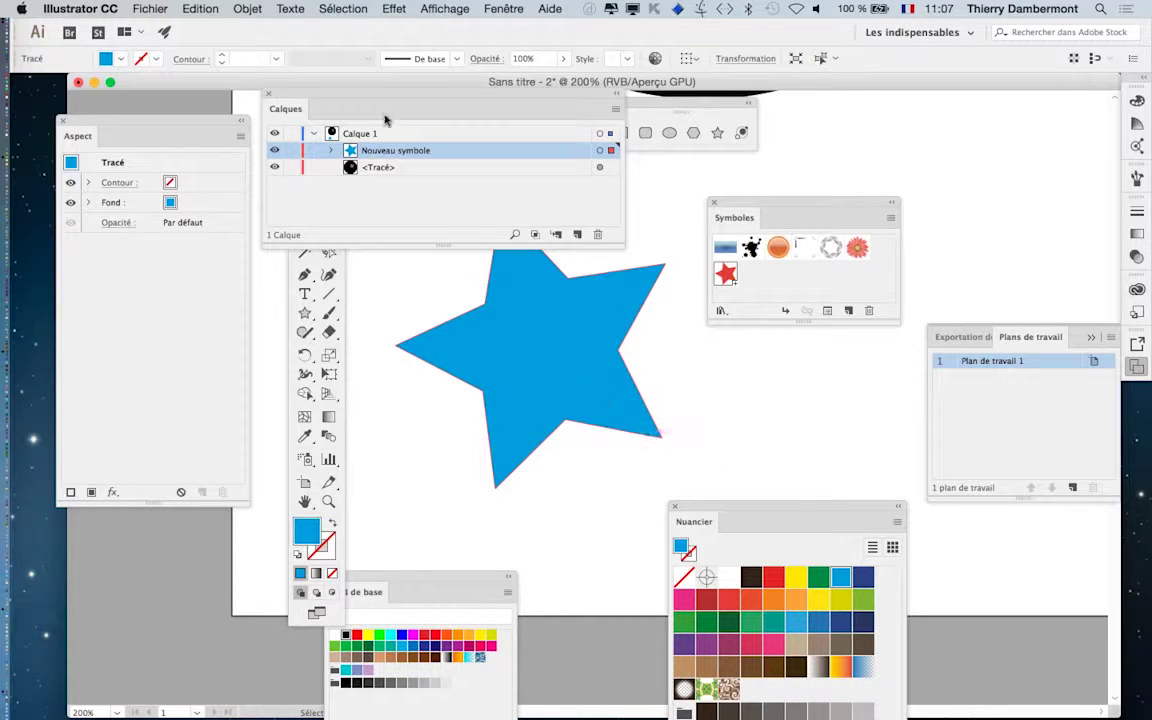
# Step: Move the Calques panel away from the star's upper point and pick individual anchor points on the star with the Direct Selection tool
pyautogui.moveTo(350, 97); pyautogui.dragTo(623, 131)
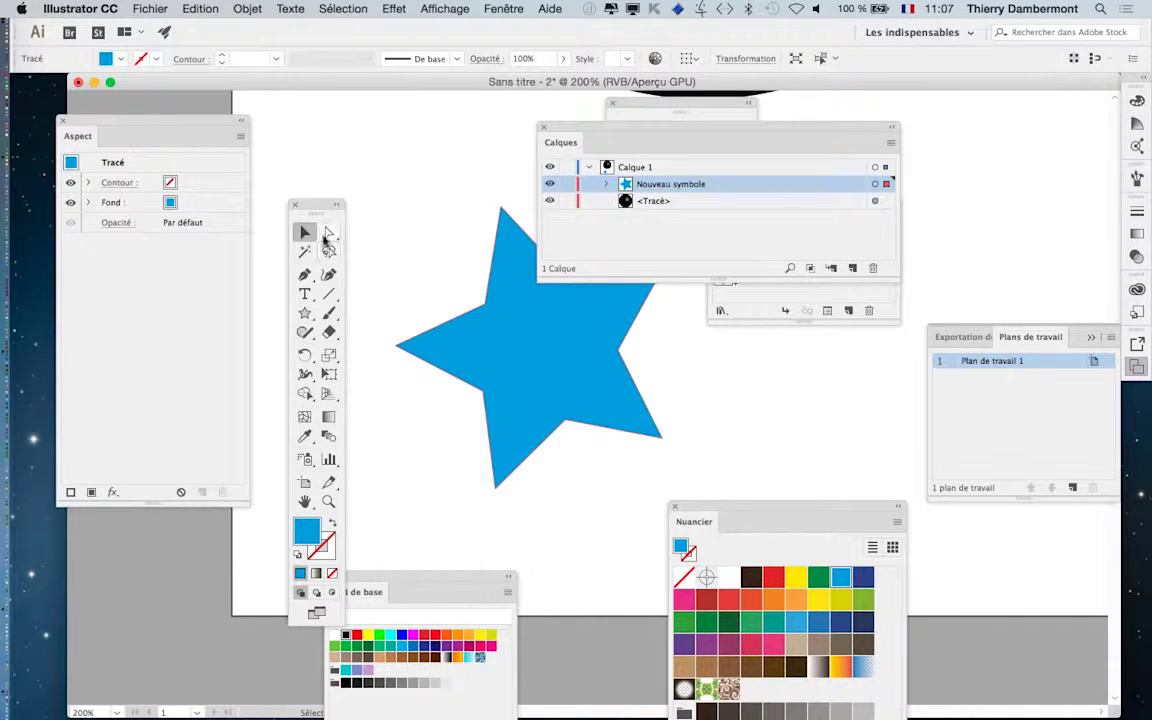
pyautogui.click(329, 232)
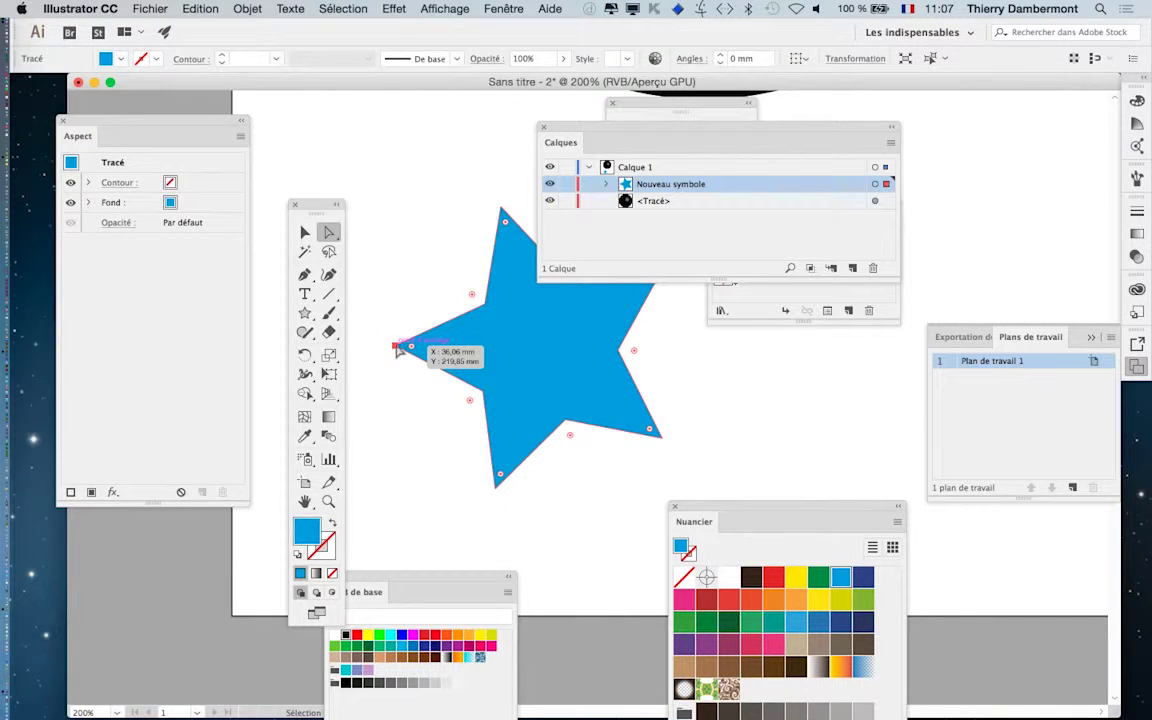
pyautogui.click(398, 346)
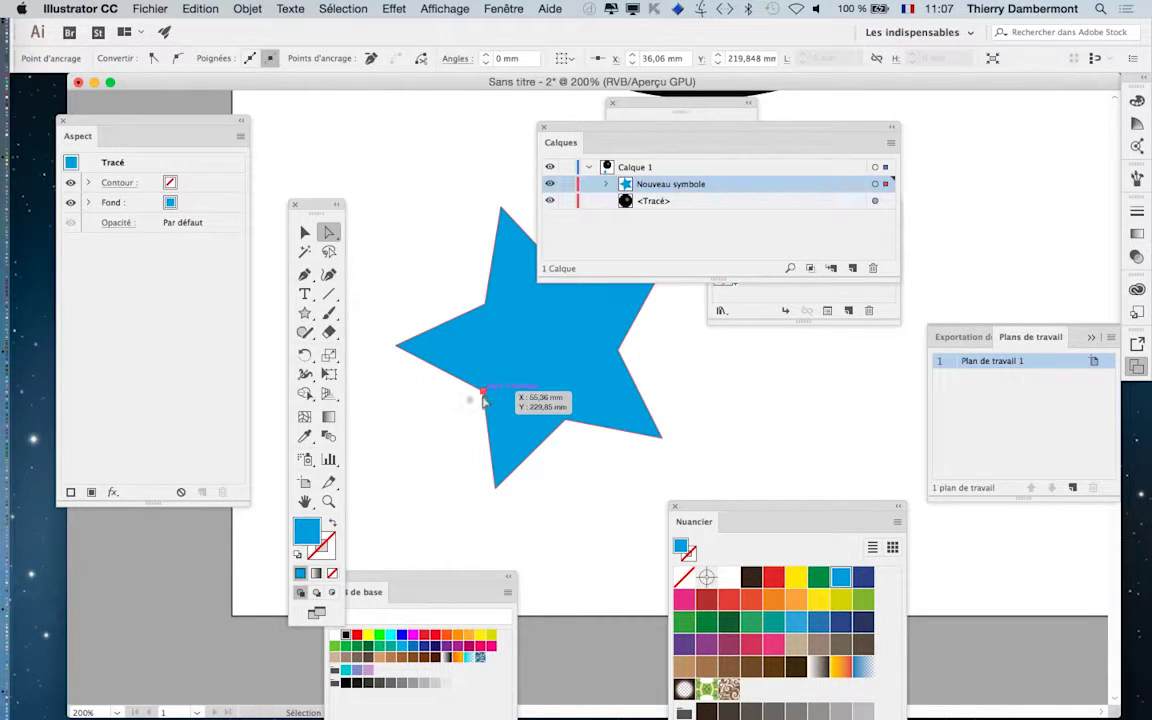
pyautogui.moveTo(495, 492); pyautogui.dragTo(495, 491)
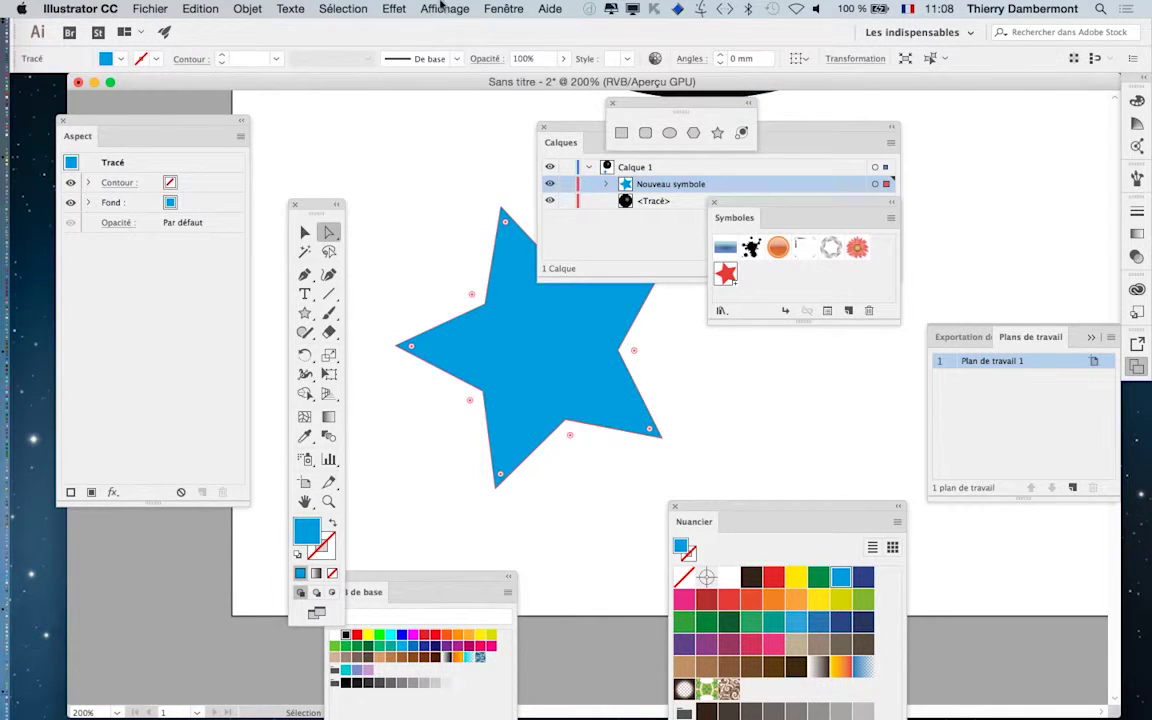
# Step: Show the artwork in outline view and move the star's upper-left inner anchor point slightly toward its centre
pyautogui.click(443, 8)
pyautogui.click(453, 30)
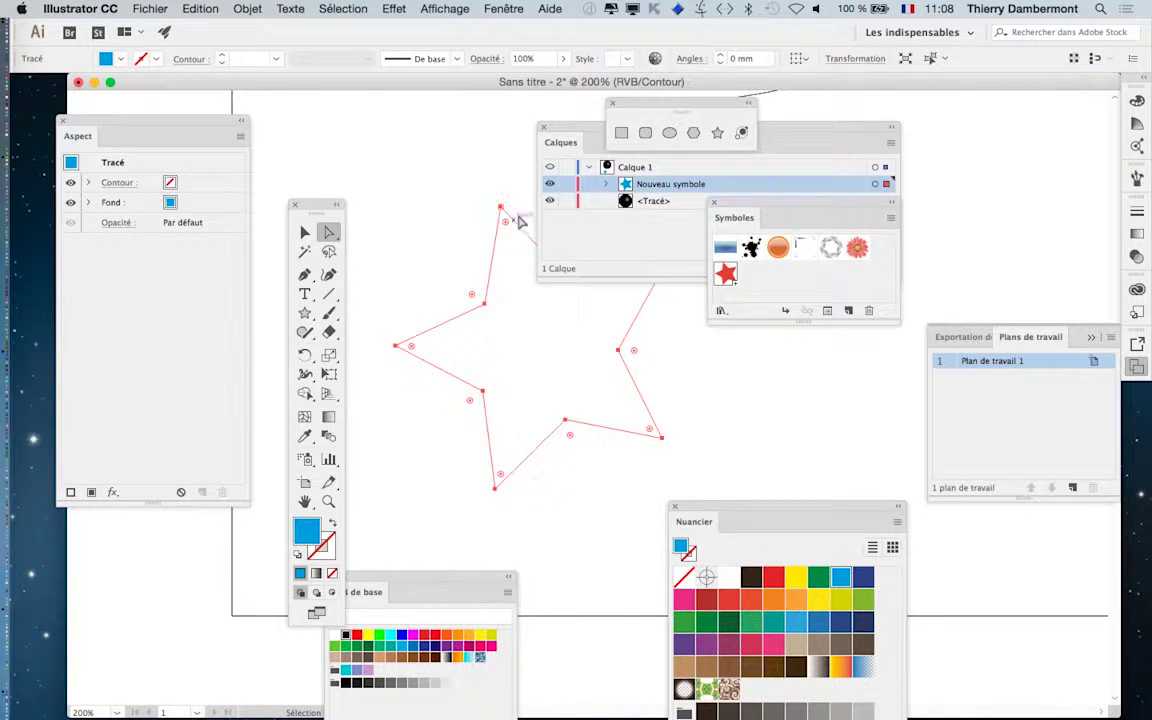
pyautogui.click(446, 280)
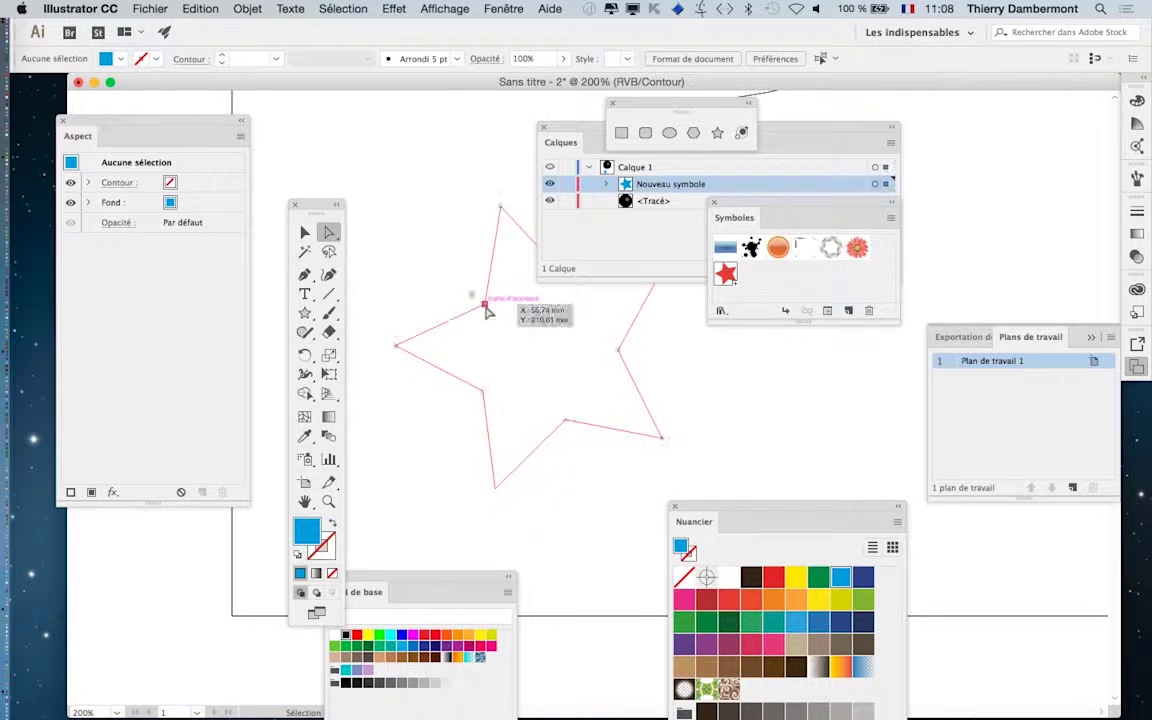
pyautogui.moveTo(484, 305)
pyautogui.mouseDown()
pyautogui.moveTo(536, 343)
pyautogui.moveTo(409, 242)
pyautogui.moveTo(519, 346)
pyautogui.moveTo(431, 229)
pyautogui.moveTo(490, 314)
pyautogui.mouseUp()
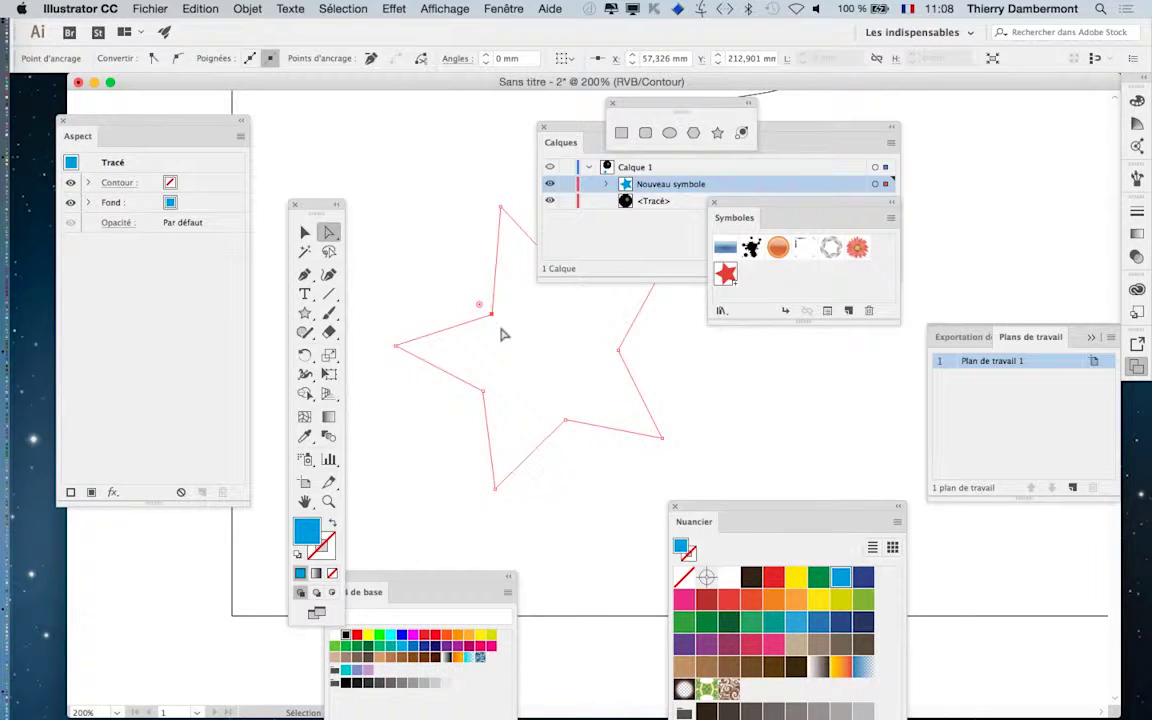
# Step: Delete the reshaped star and place a new instance of the red star symbol Nouveau symbole on the artboard
pyautogui.press('Delete')
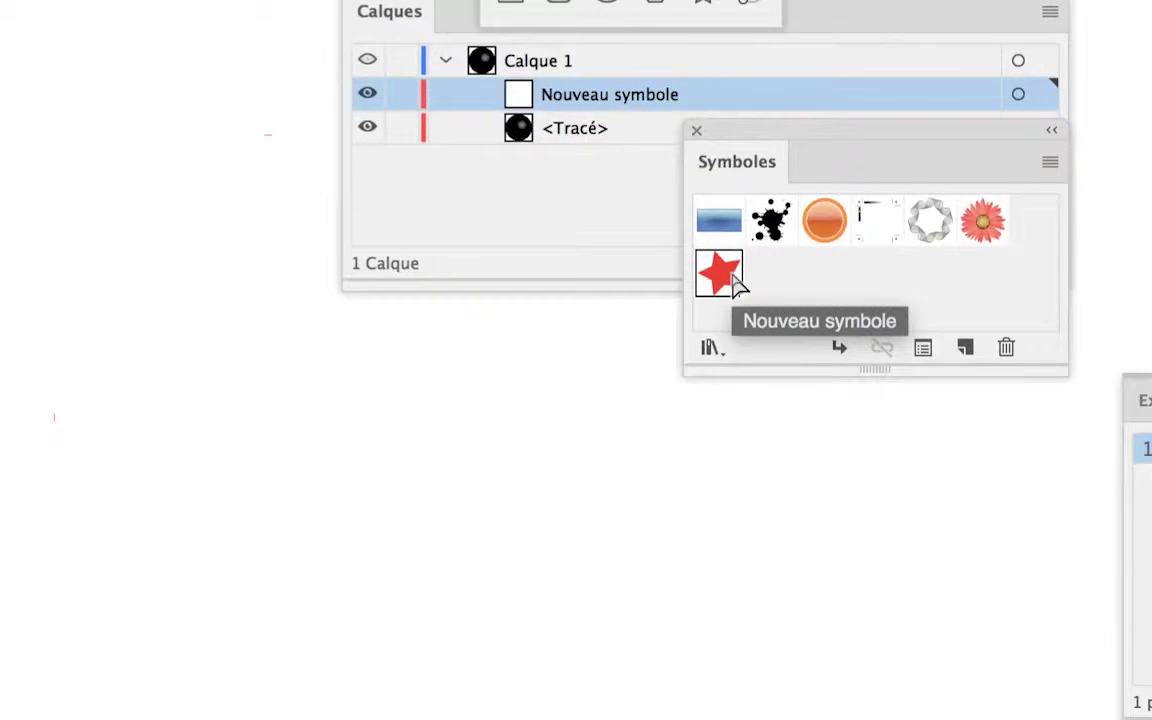
pyautogui.moveTo(728, 280); pyautogui.dragTo(201, 510)
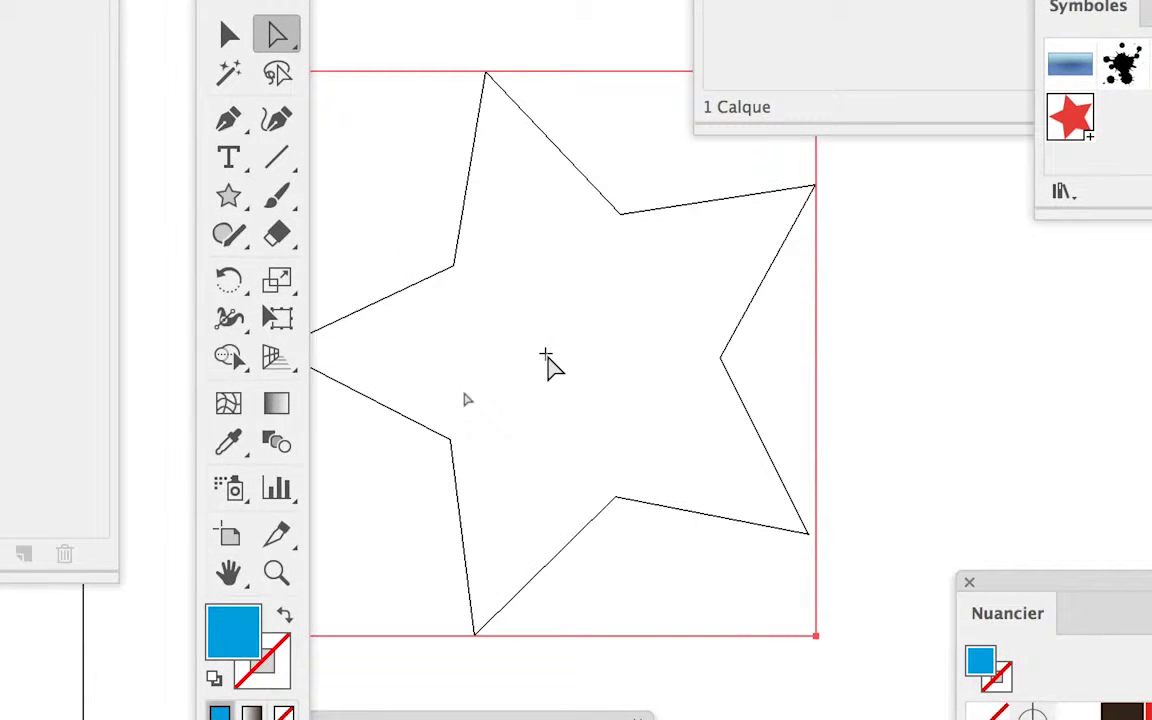
# Step: Break the new instance's link to its symbol and stretch the star's top anchor point upward
pyautogui.scroll(-3, 548, 357)
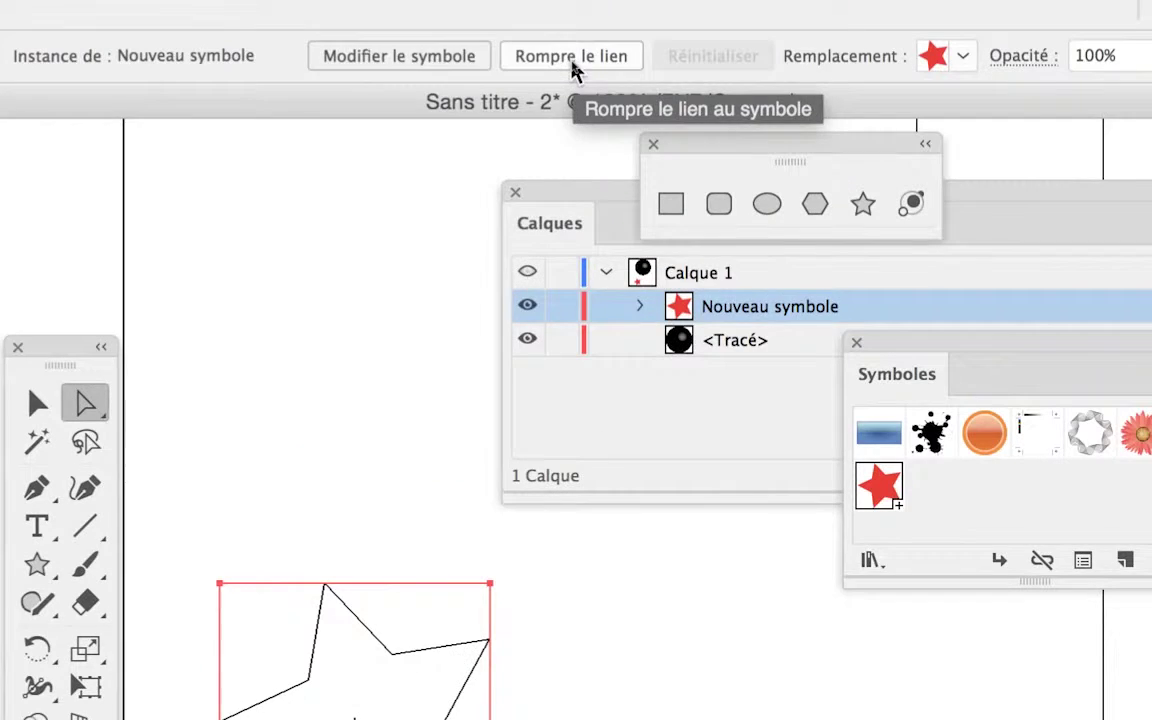
pyautogui.click(571, 60)
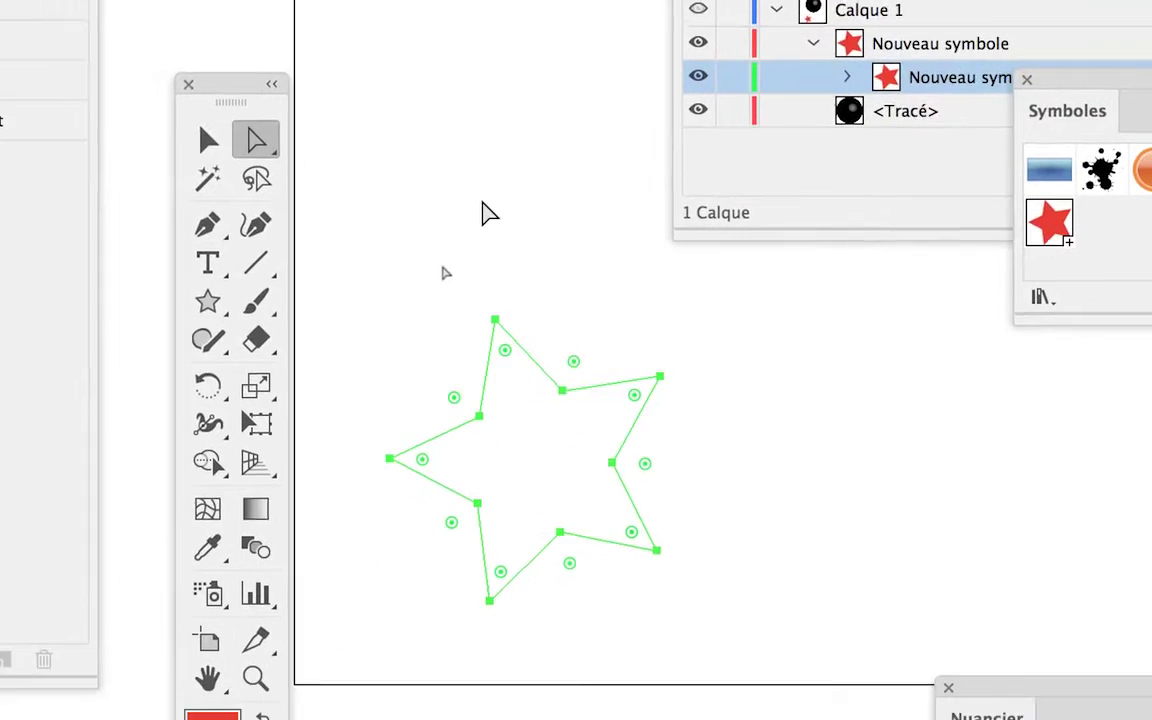
pyautogui.click(322, 562)
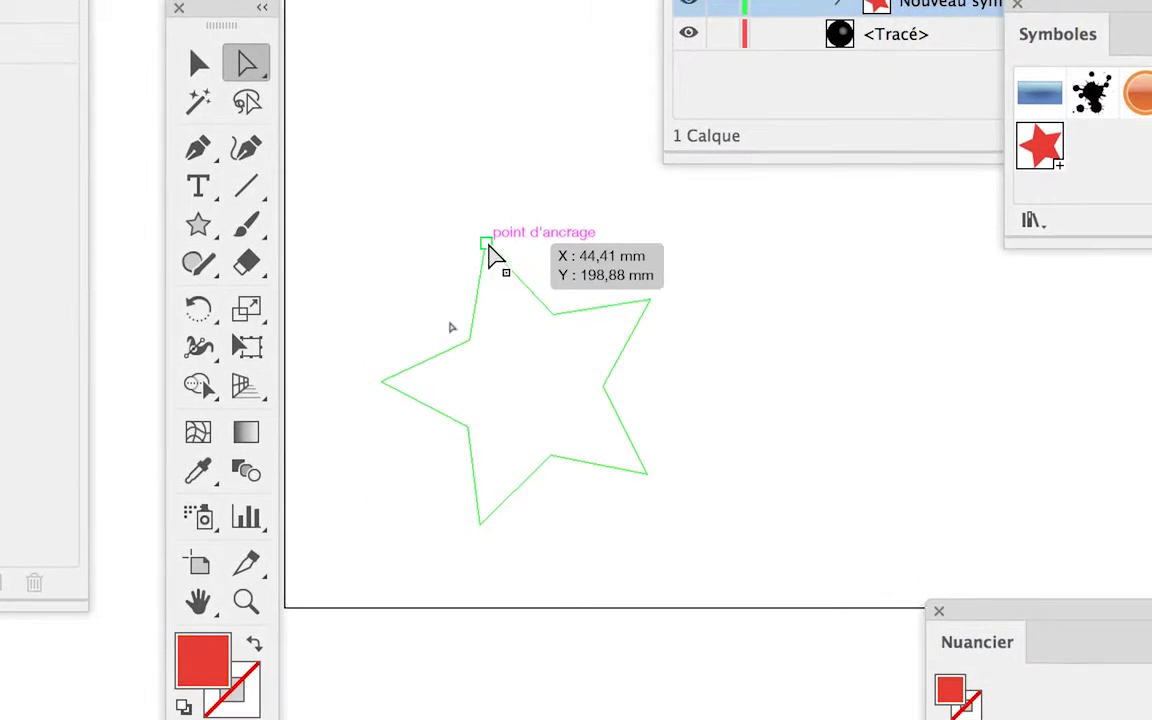
pyautogui.moveTo(490, 268); pyautogui.dragTo(482, 148)
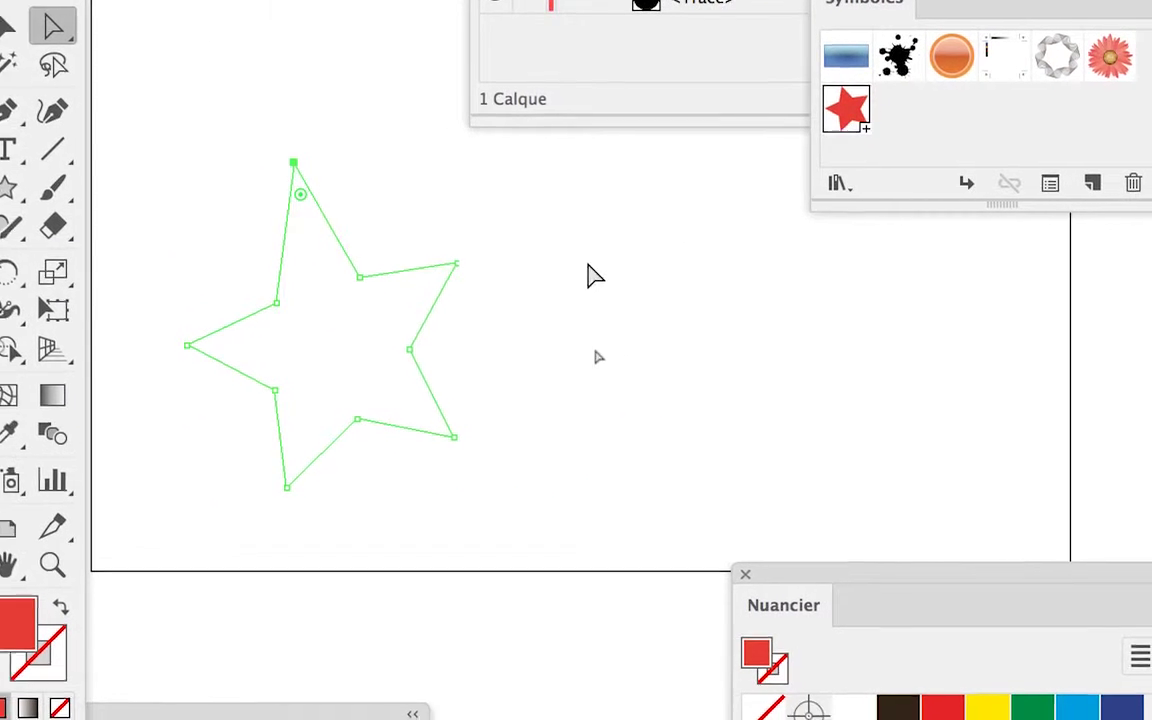
# Step: Select the whole unlinked star and delete it from the artboard
pyautogui.click(535, 272)
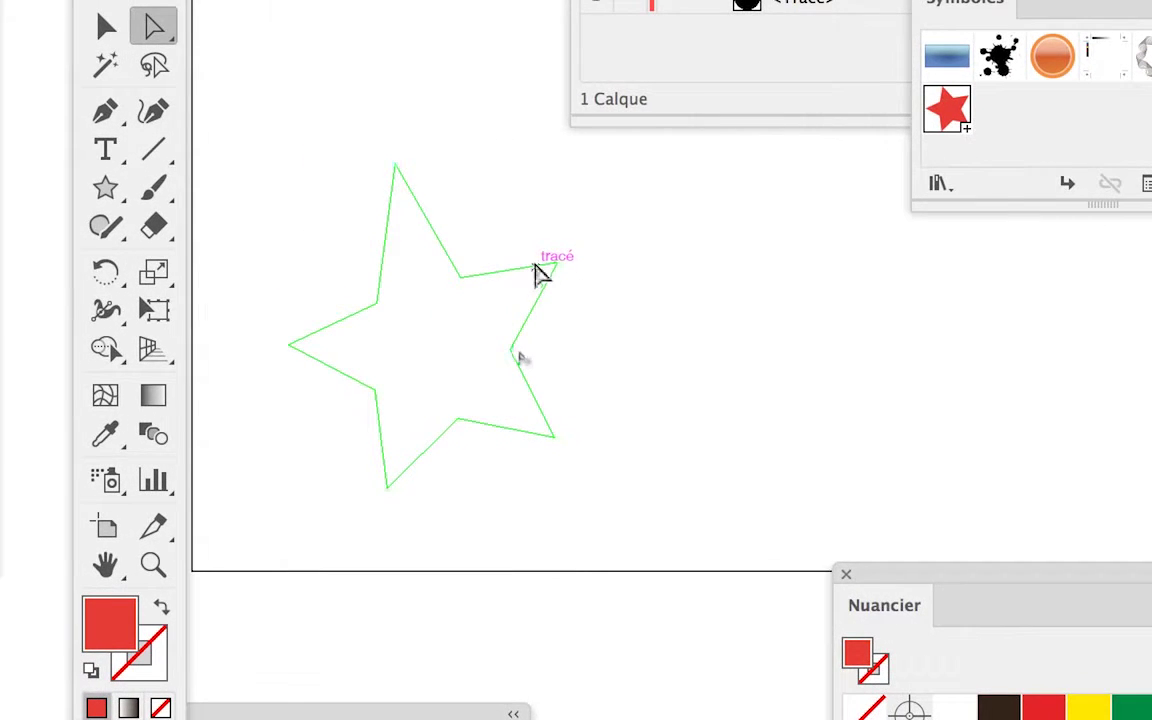
pyautogui.click(535, 272)
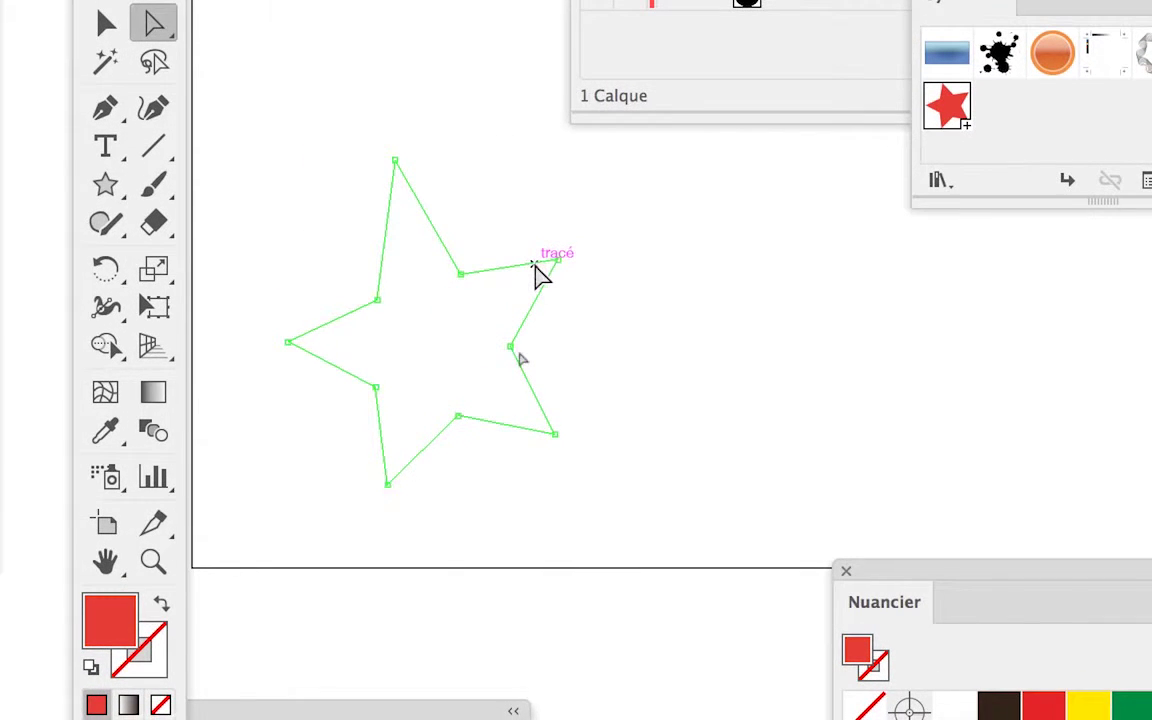
pyautogui.press('super+a')
pyautogui.press('Delete')
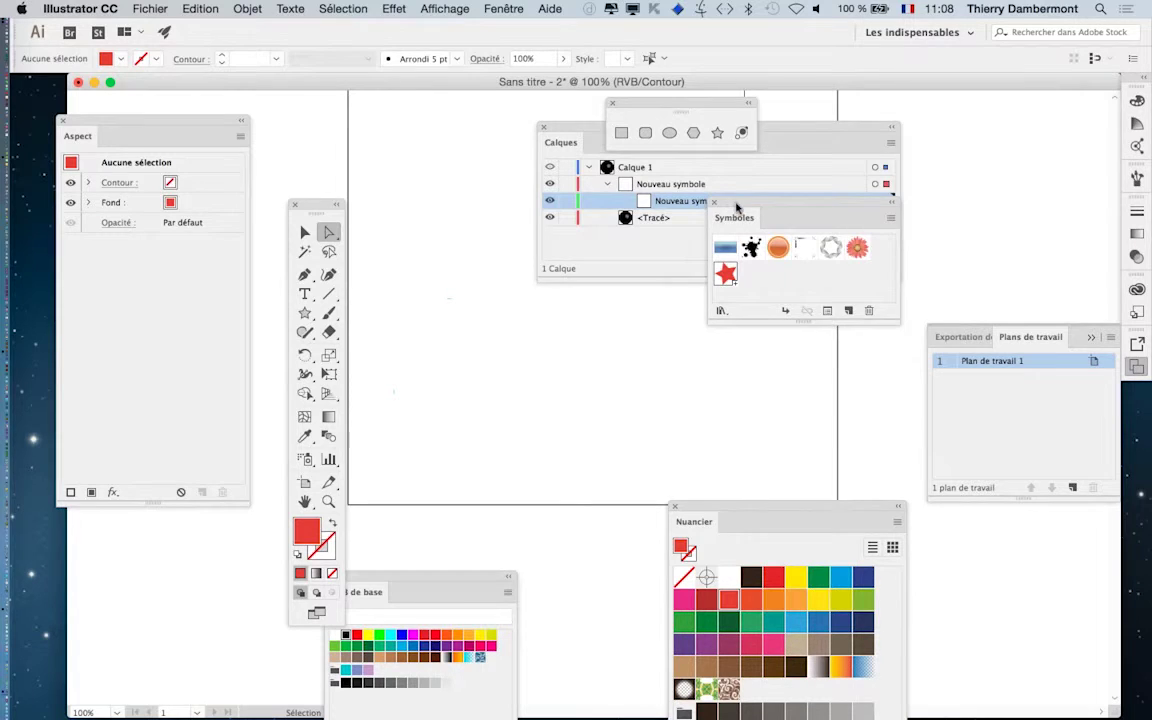
# Step: Move the Symboles and Calques panels clear of the upper artboard and restore the GPU preview
pyautogui.moveTo(737, 205); pyautogui.dragTo(956, 129)
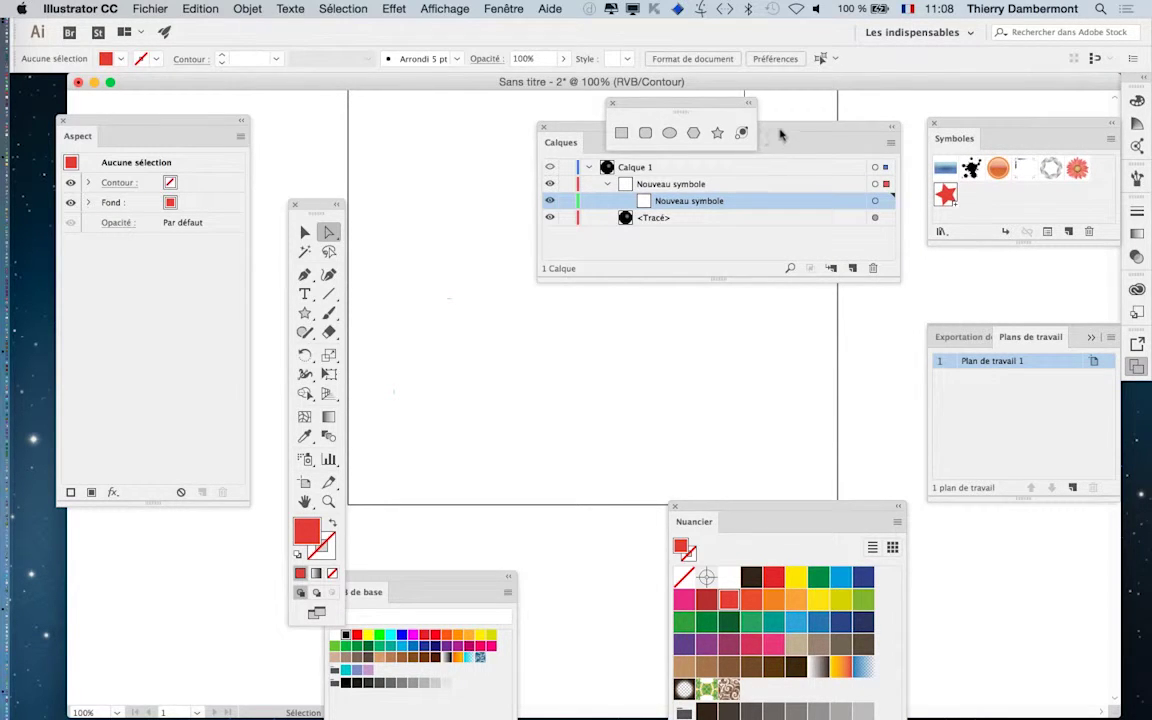
pyautogui.moveTo(781, 135); pyautogui.dragTo(643, 441)
pyautogui.click(444, 9)
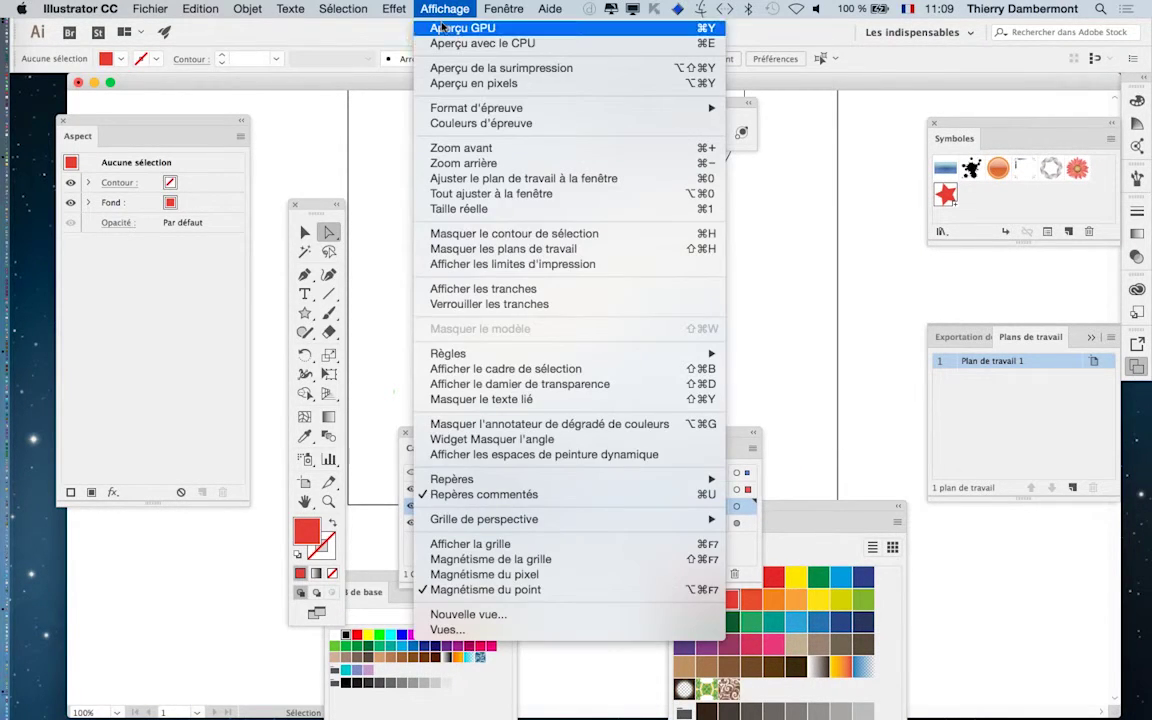
pyautogui.click(444, 27)
pyautogui.press('super+minus')
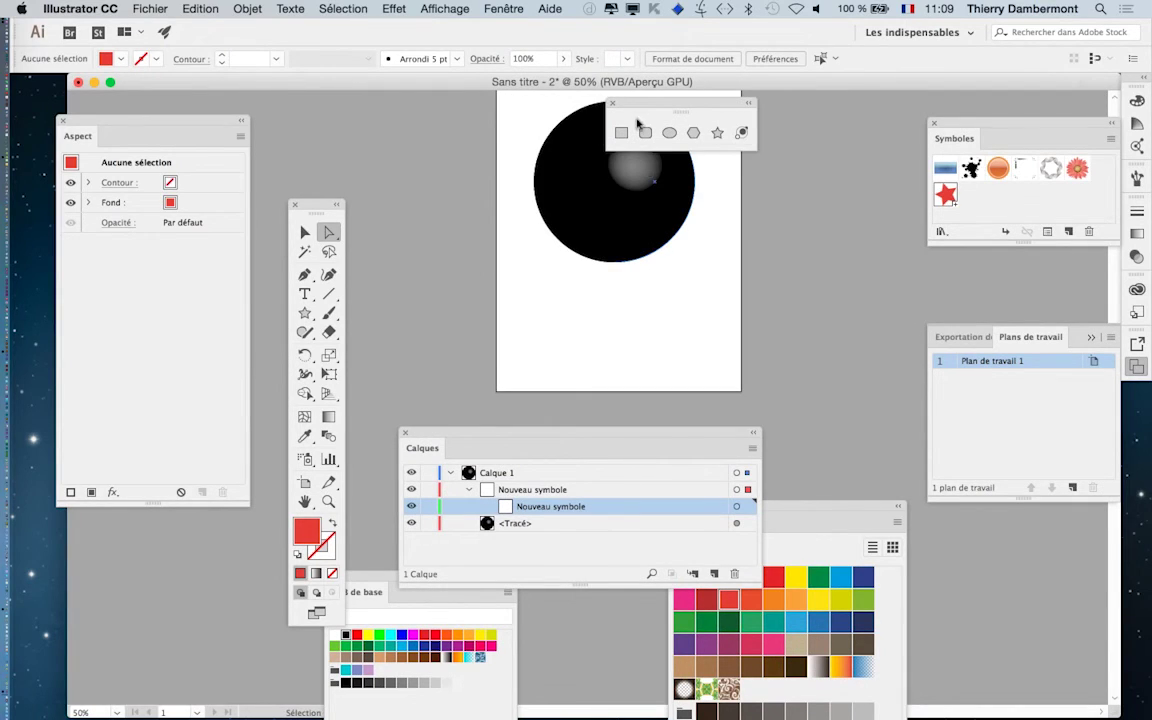